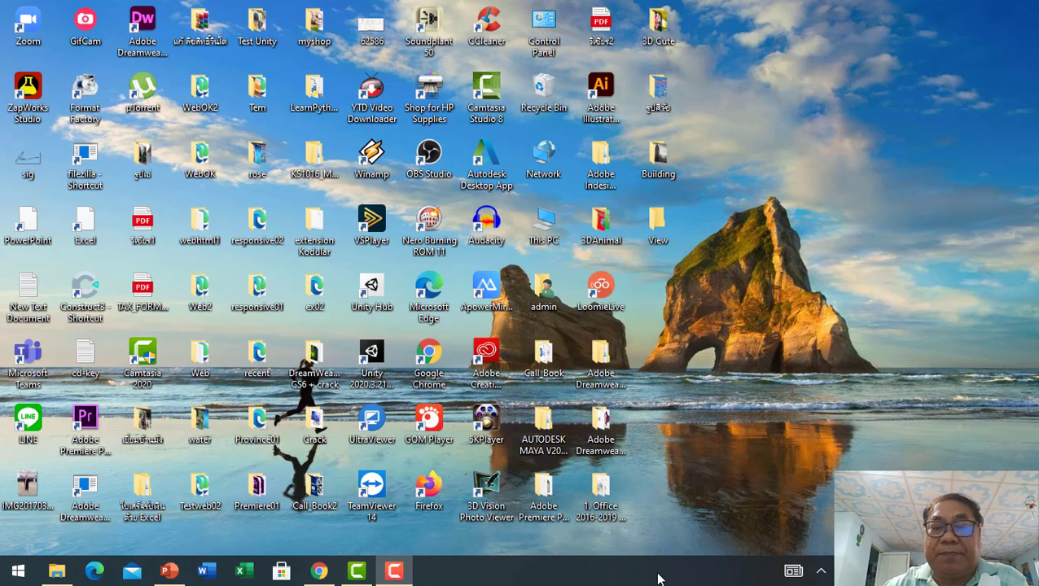
Delete slide 1's title and subtitle placeholders and apply the Blank layout
{"action": "left_click", "coordinate": [170, 571]}
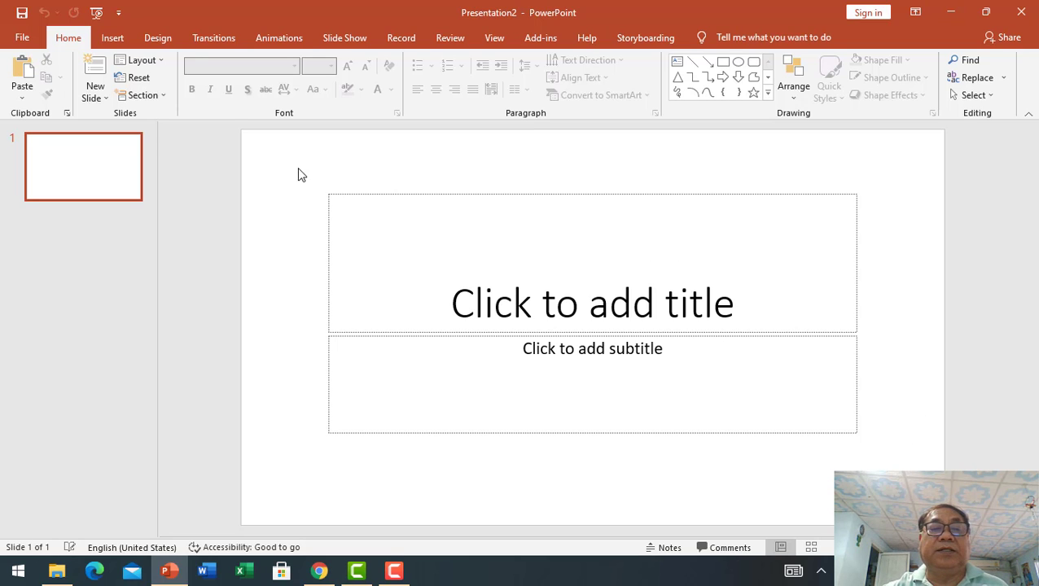
{"action": "left_click_drag", "start_coordinate": [297, 167], "coordinate": [909, 484]}
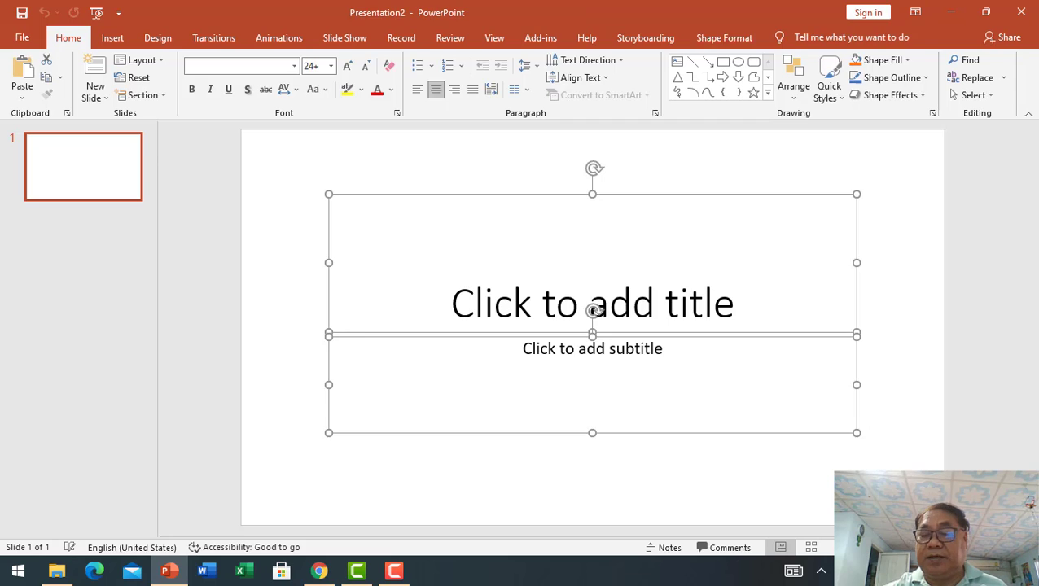
{"action": "key", "text": "Delete"}
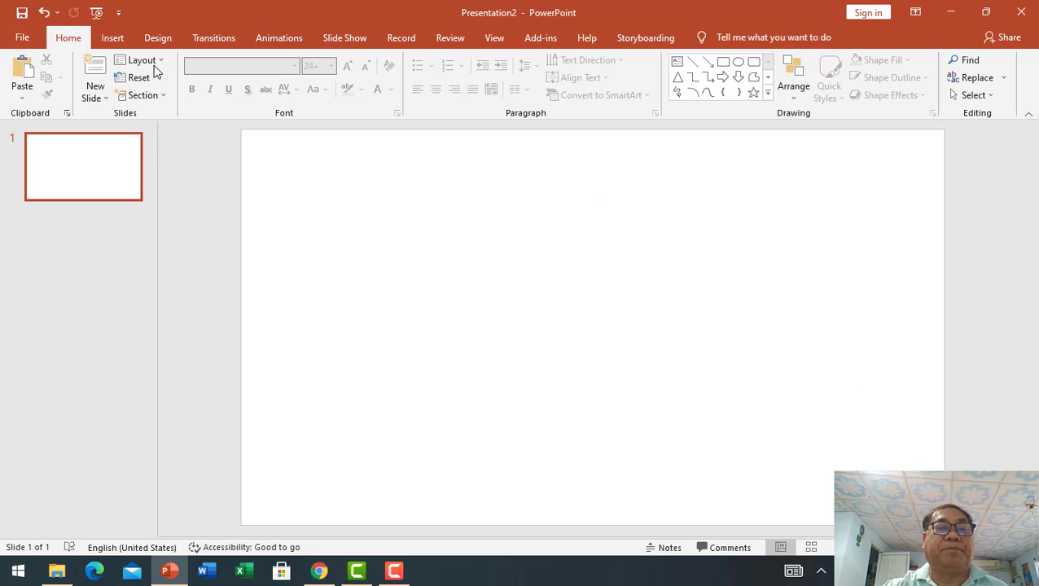
{"action": "left_click", "coordinate": [160, 60]}
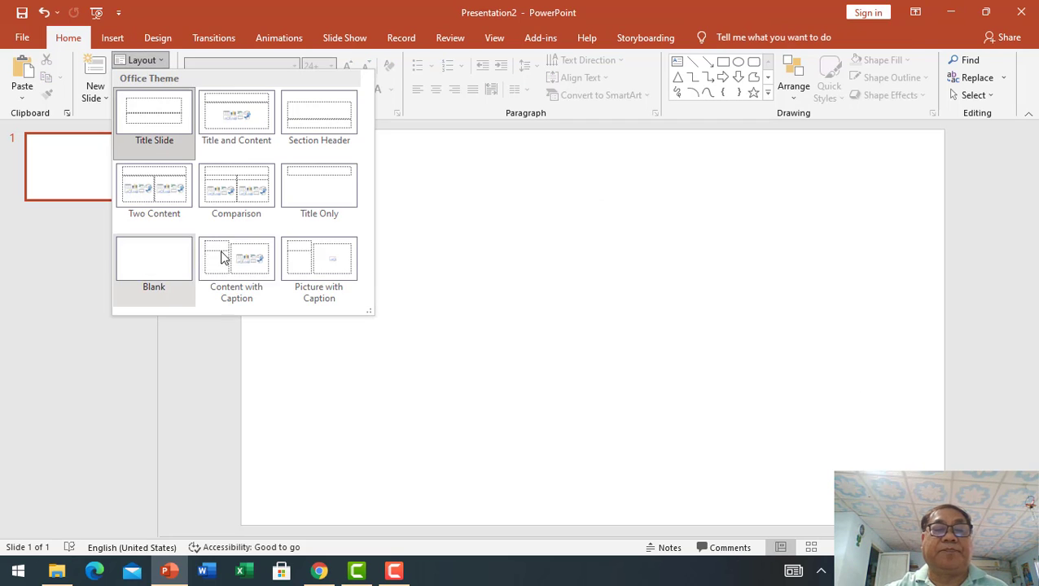
{"action": "left_click", "coordinate": [175, 272]}
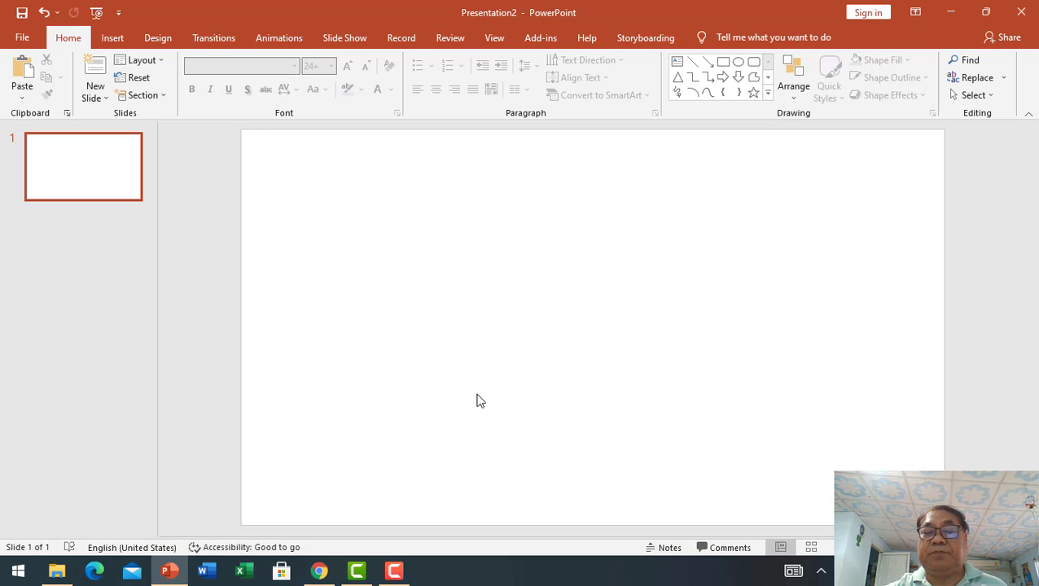
Draw a 7.95 × 9.79 cm blue rectangle near the slide centre with no outline
{"action": "left_click", "coordinate": [113, 38]}
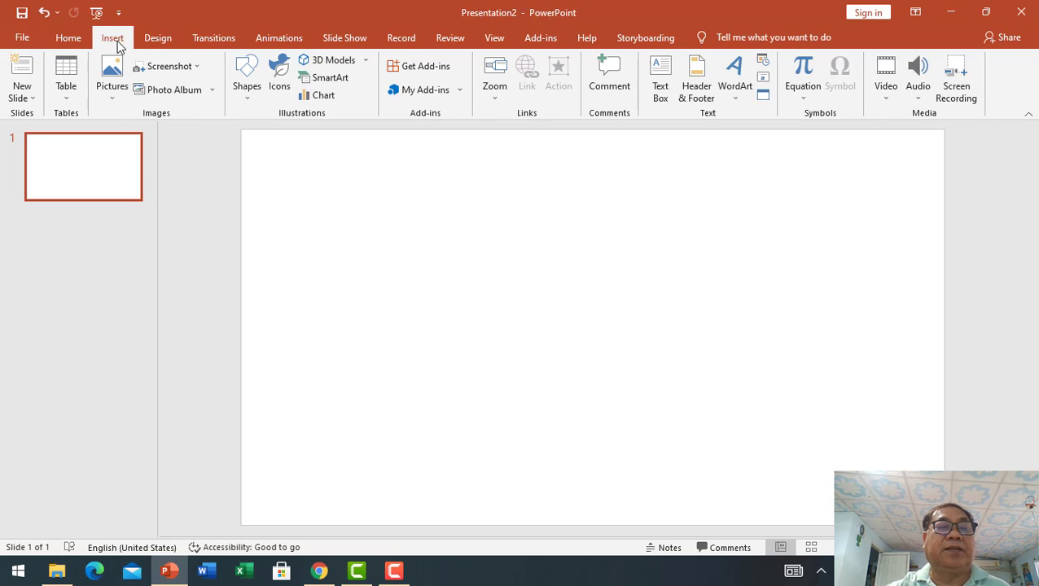
{"action": "left_click", "coordinate": [247, 89]}
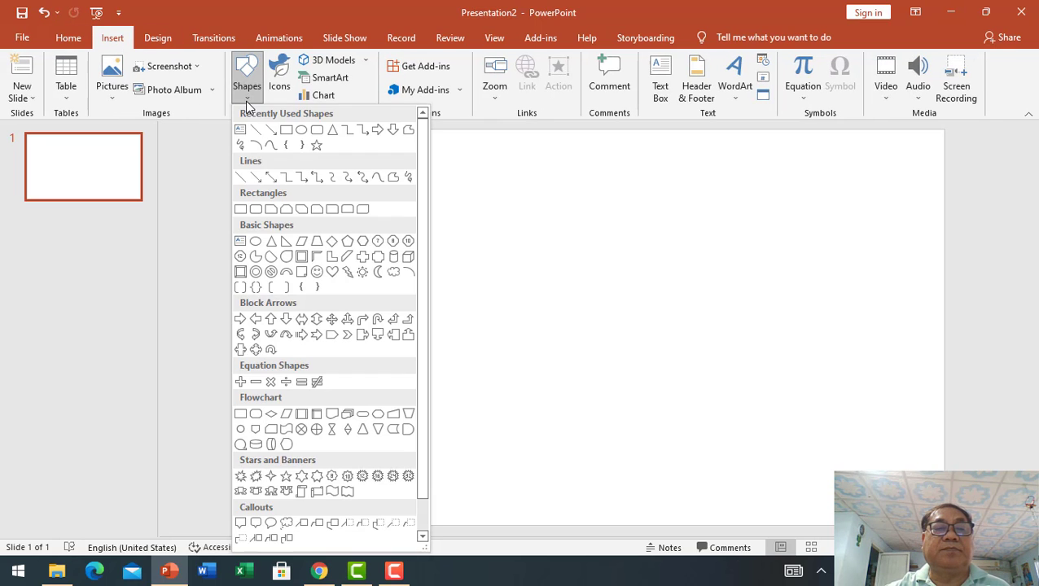
{"action": "left_click", "coordinate": [287, 131]}
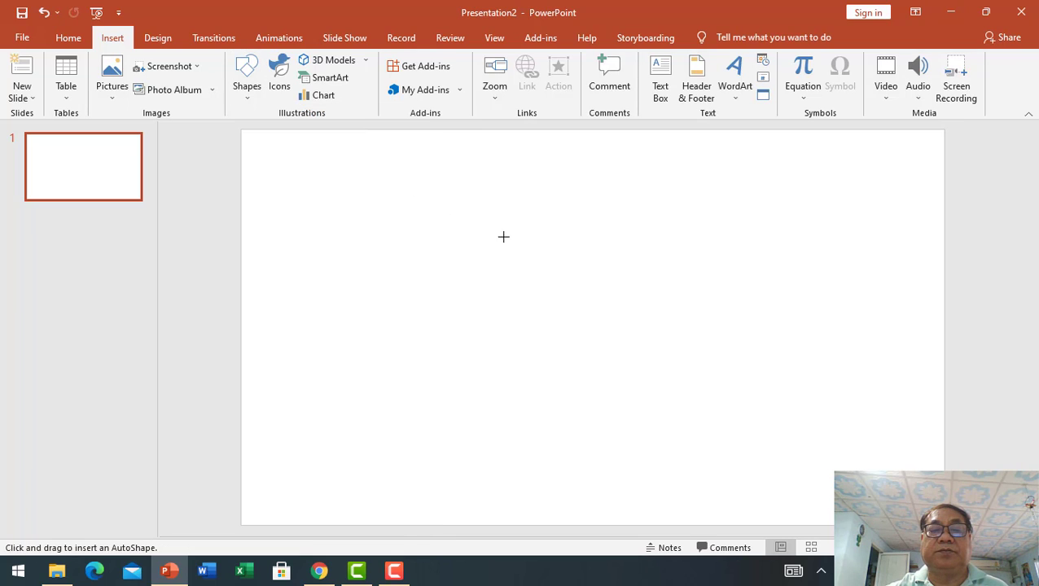
{"action": "left_click_drag", "start_coordinate": [489, 230], "coordinate": [692, 394]}
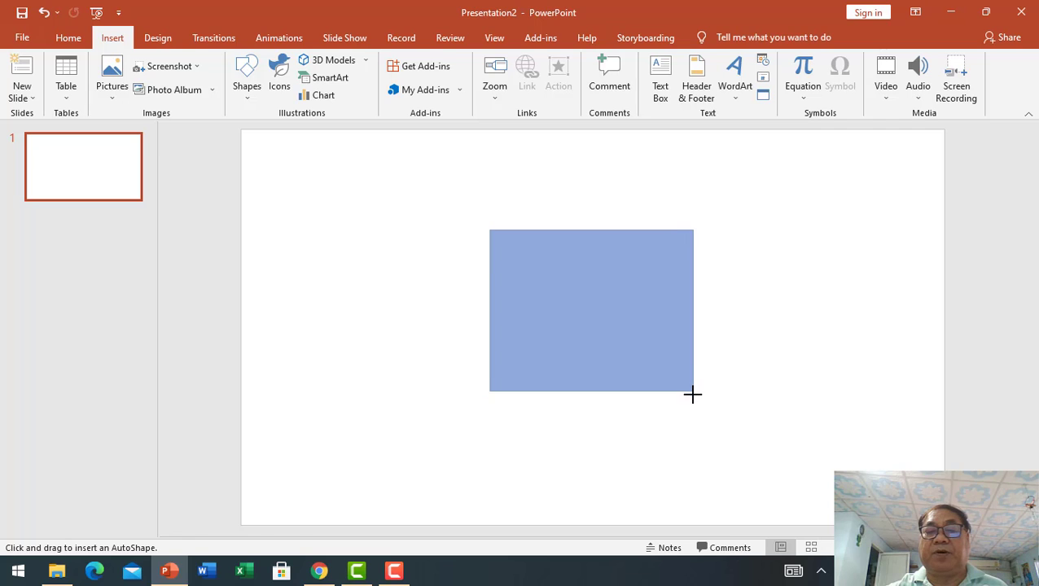
{"action": "left_click_drag", "start_coordinate": [605, 325], "coordinate": [591, 324]}
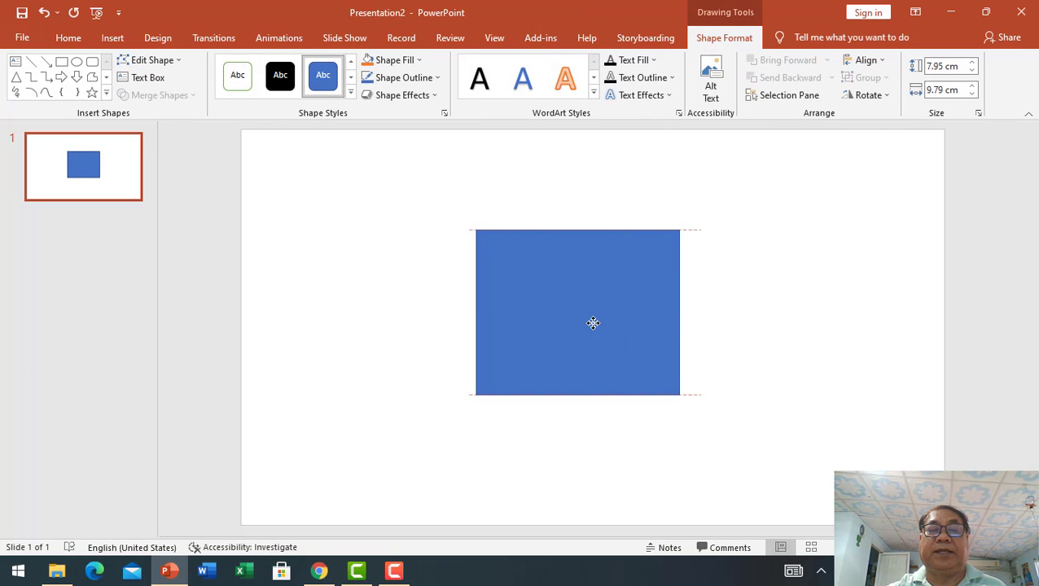
{"action": "left_click", "coordinate": [438, 79]}
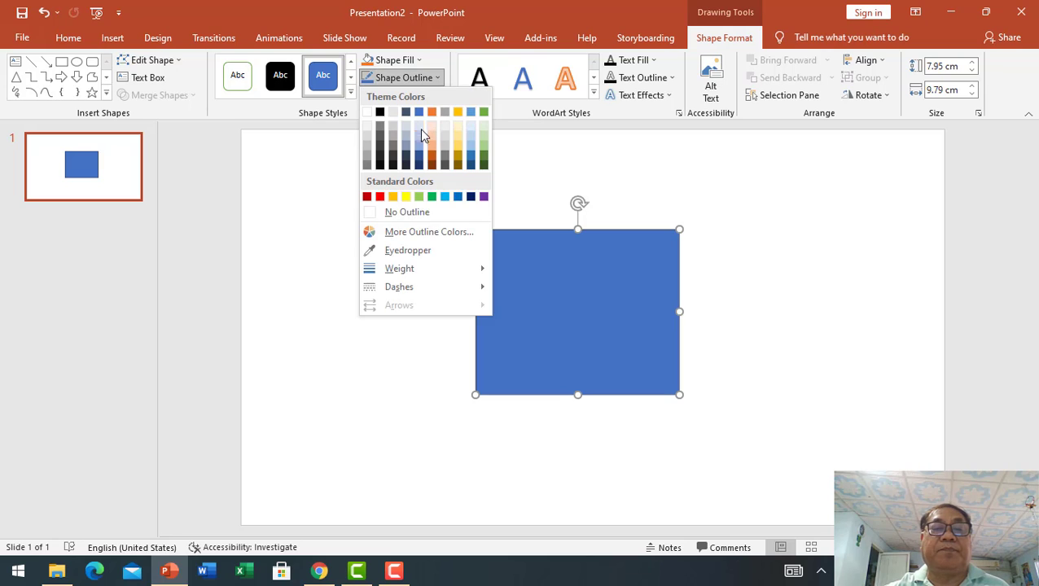
{"action": "left_click", "coordinate": [432, 213]}
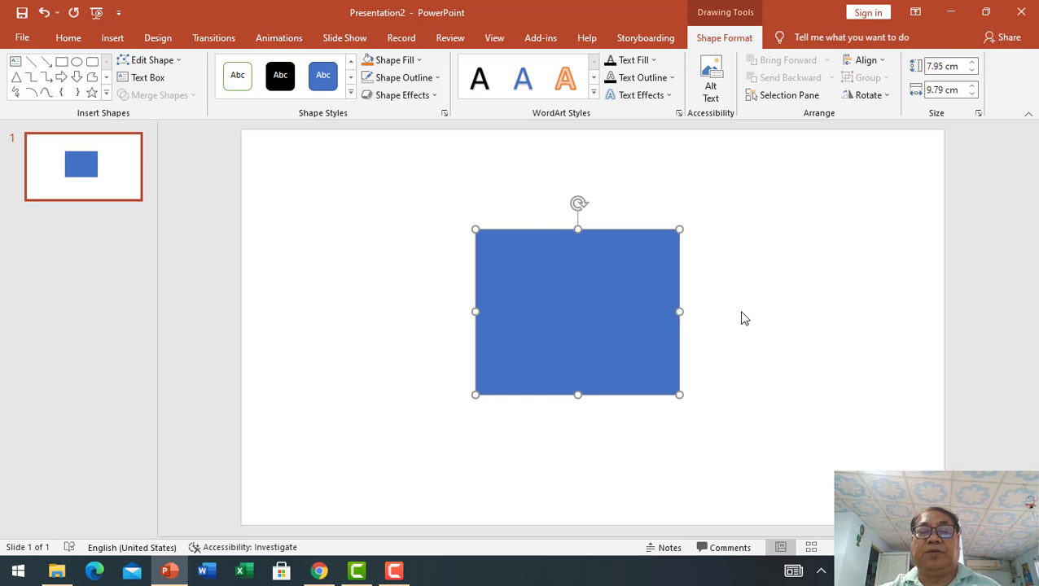
Draw a narrow 7.99 × 1.69 cm outline-free rectangle just right of the large one
{"action": "left_click", "coordinate": [113, 39]}
{"action": "left_click", "coordinate": [248, 105]}
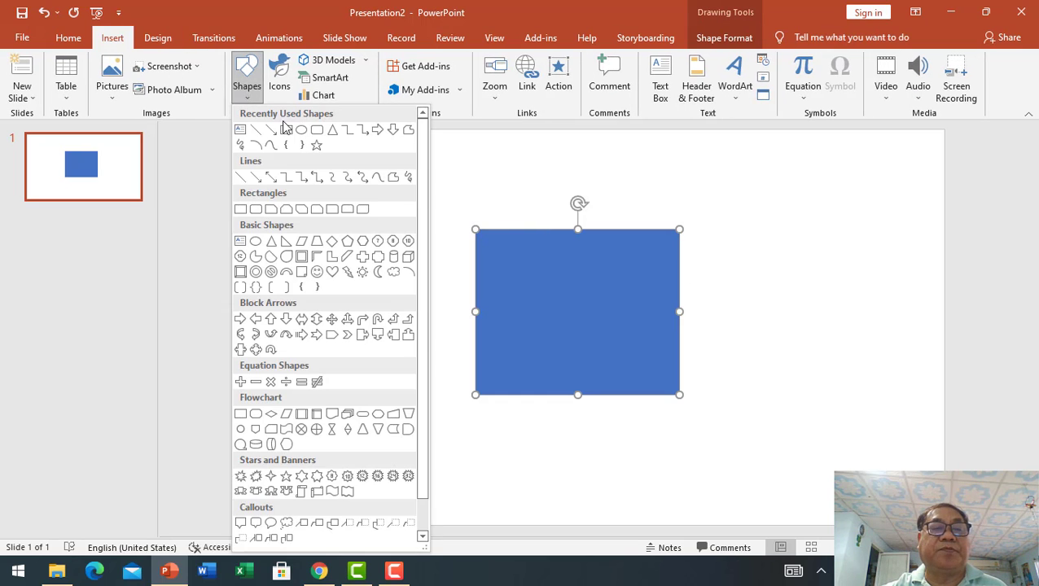
{"action": "left_click", "coordinate": [289, 139]}
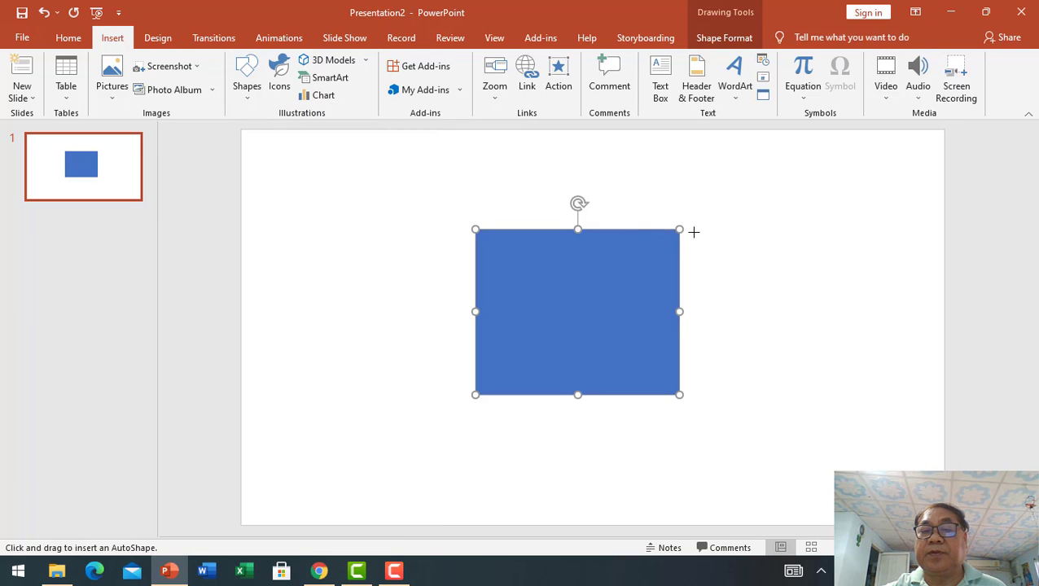
{"action": "left_click_drag", "start_coordinate": [687, 230], "coordinate": [723, 396]}
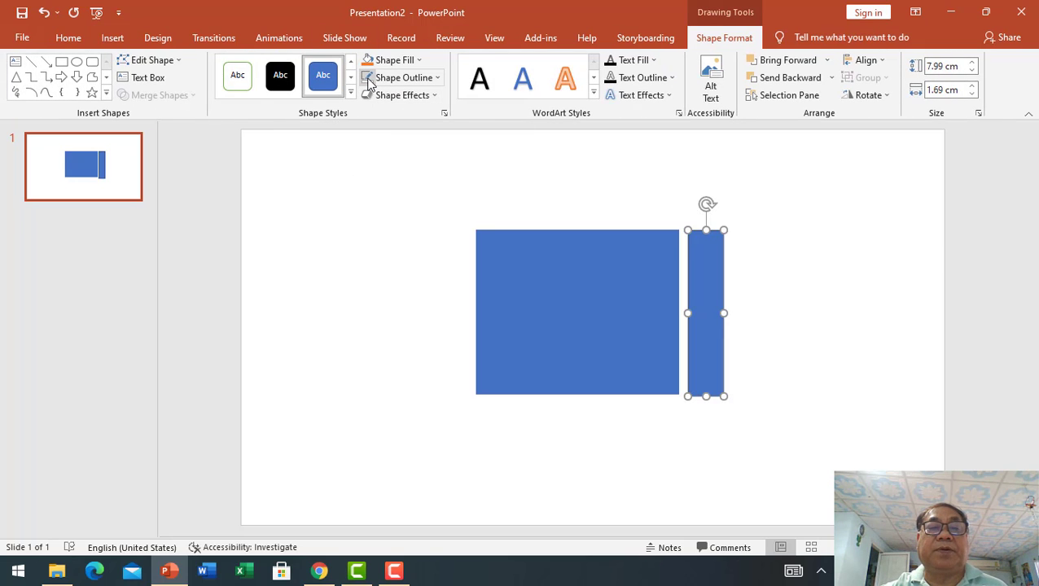
{"action": "left_click", "coordinate": [434, 78]}
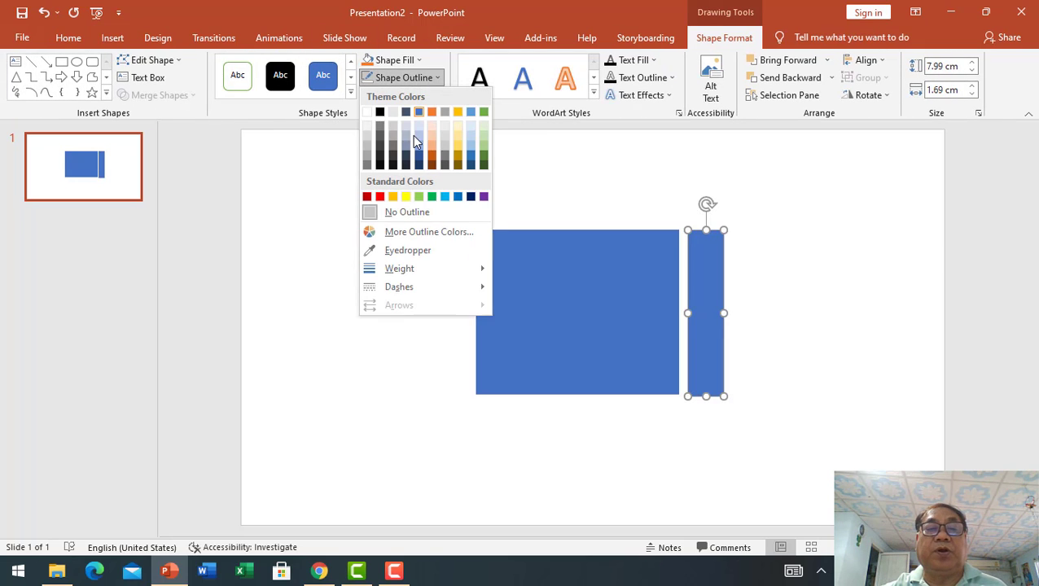
{"action": "left_click", "coordinate": [411, 213]}
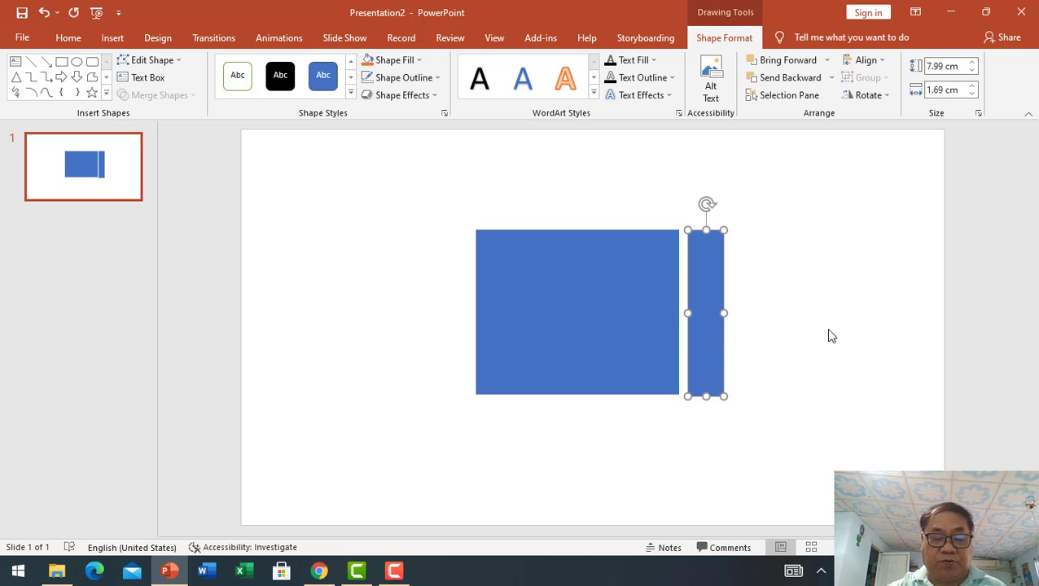
Duplicate the narrow bar twice, shrinking the copies to 7.01 and 6.05 cm tall
{"action": "key", "text": "ctrl+d"}
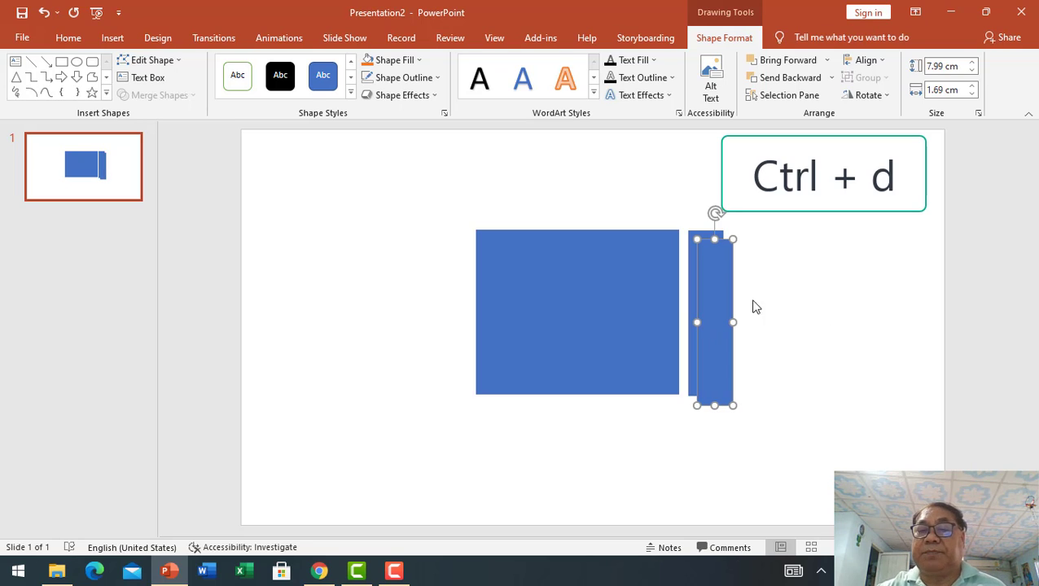
{"action": "left_click_drag", "start_coordinate": [709, 287], "coordinate": [743, 273]}
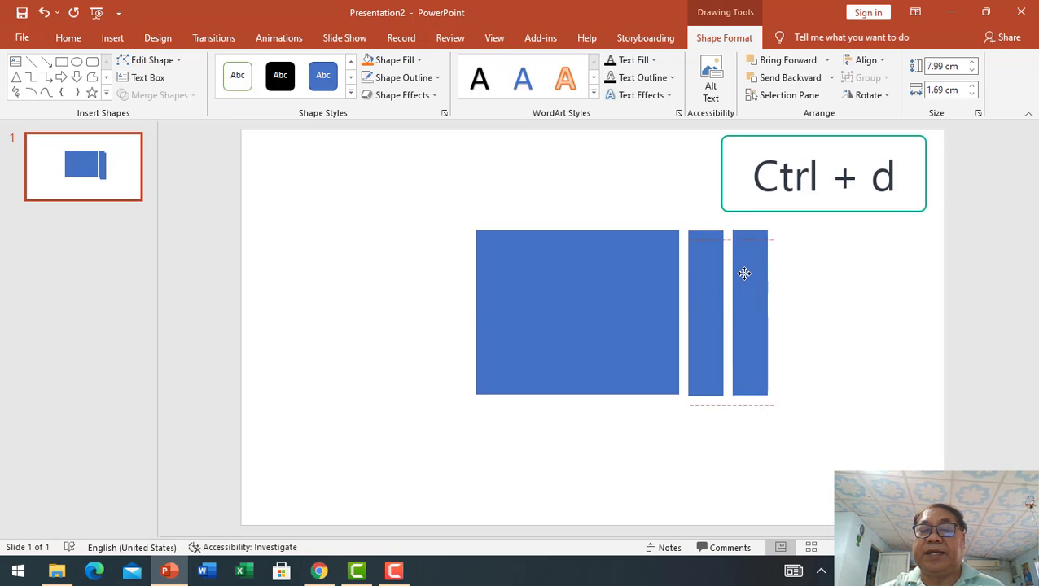
{"action": "left_click_drag", "start_coordinate": [767, 229], "coordinate": [755, 246]}
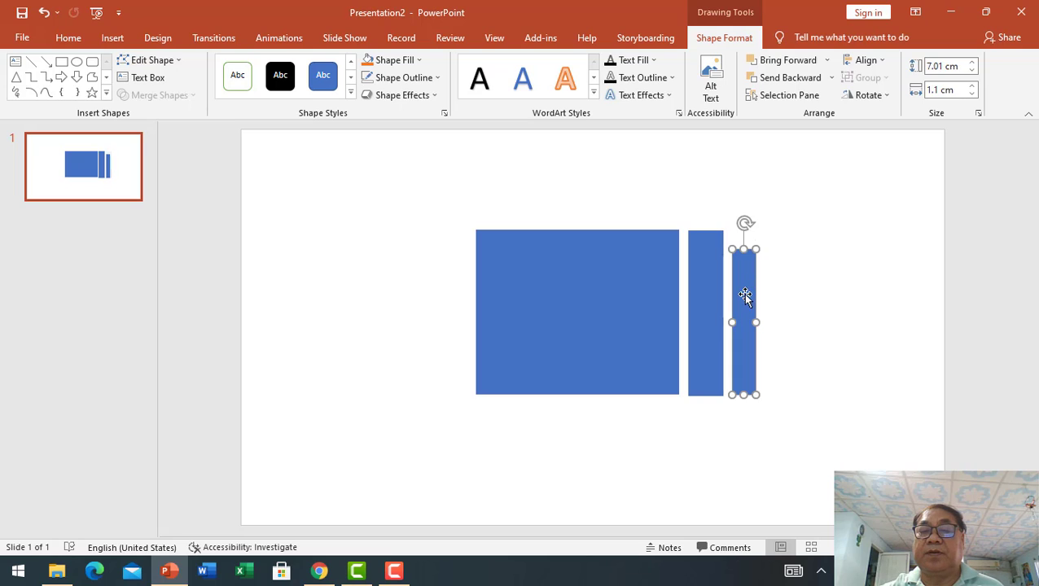
{"action": "left_click_drag", "start_coordinate": [744, 296], "coordinate": [742, 281]}
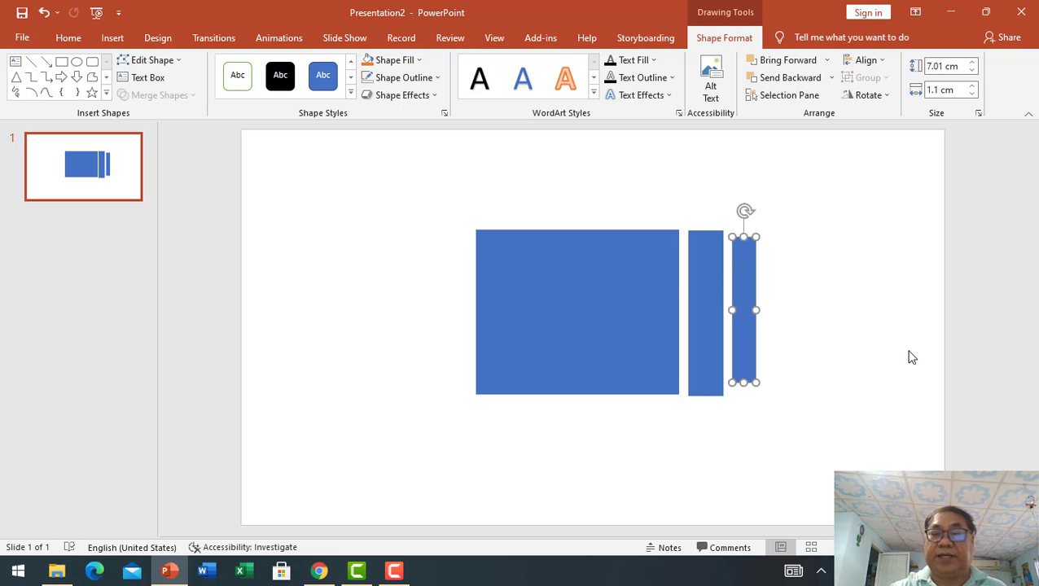
{"action": "key", "text": "ctrl+d"}
{"action": "left_click_drag", "start_coordinate": [791, 279], "coordinate": [781, 276]}
{"action": "left_click_drag", "start_coordinate": [788, 239], "coordinate": [769, 272]}
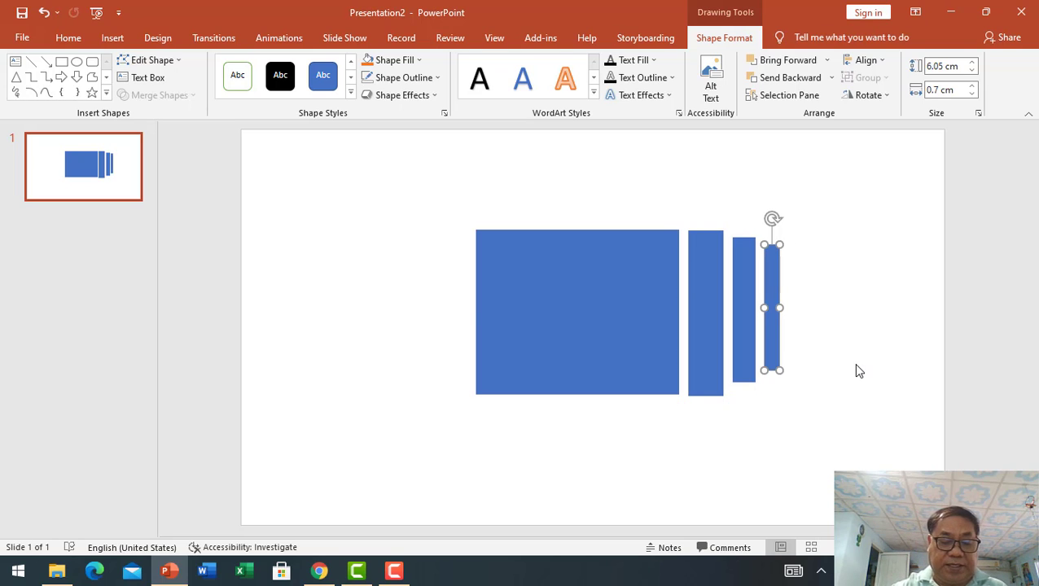
Add a 5.42 cm copy at the row's end and push all bars flush together
{"action": "key", "text": "ctrl+d"}
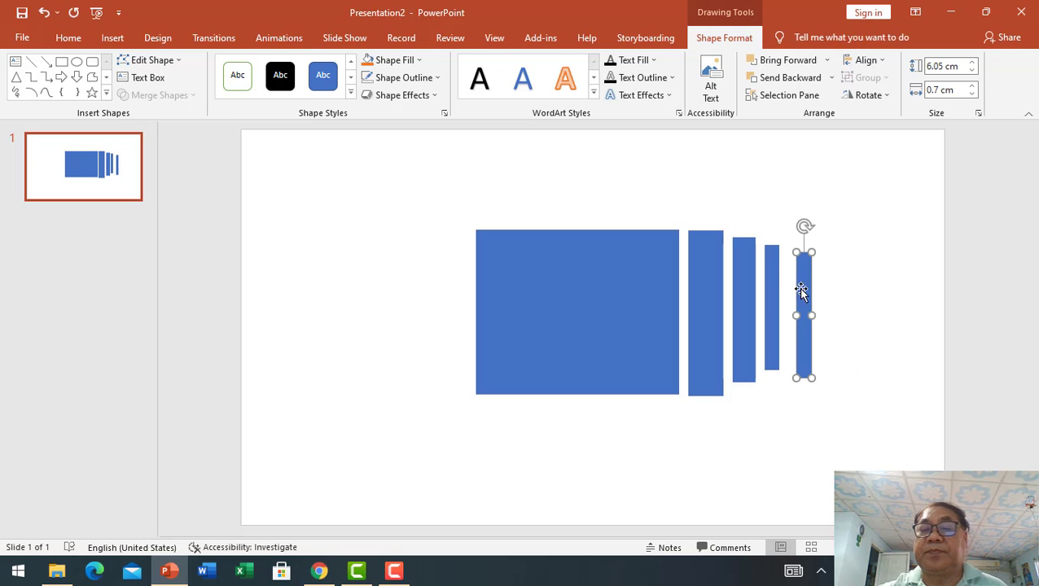
{"action": "mouse_move", "coordinate": [801, 282]}
{"action": "left_mouse_down"}
{"action": "mouse_move", "coordinate": [792, 283]}
{"action": "mouse_move", "coordinate": [795, 257]}
{"action": "left_mouse_up"}
{"action": "left_click", "coordinate": [847, 322]}
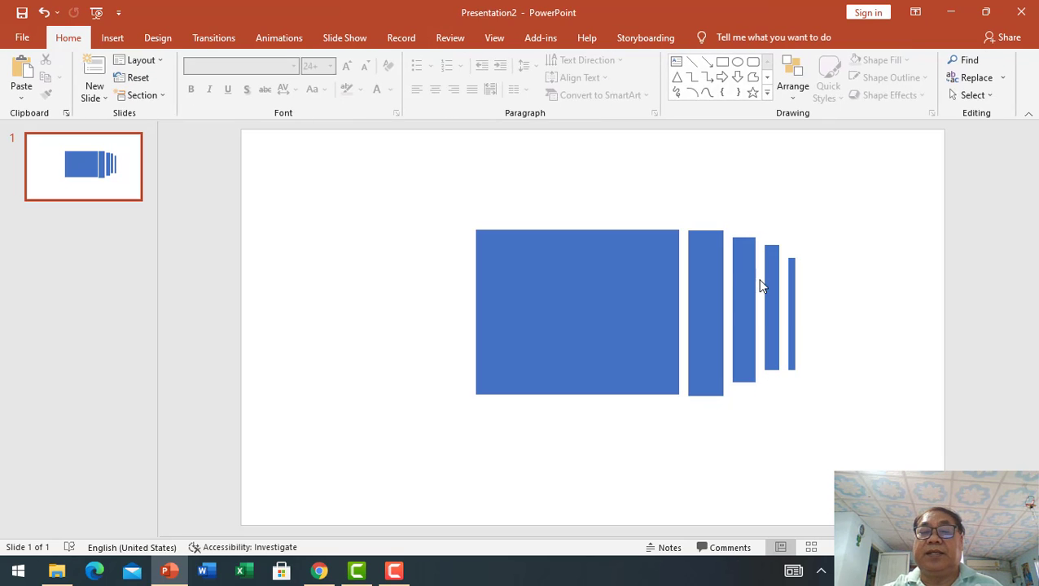
{"action": "left_click", "coordinate": [745, 281]}
{"action": "mouse_move", "coordinate": [717, 277]}
{"action": "left_mouse_down"}
{"action": "mouse_move", "coordinate": [729, 268]}
{"action": "mouse_move", "coordinate": [763, 280]}
{"action": "left_mouse_up"}
{"action": "left_click", "coordinate": [792, 285]}
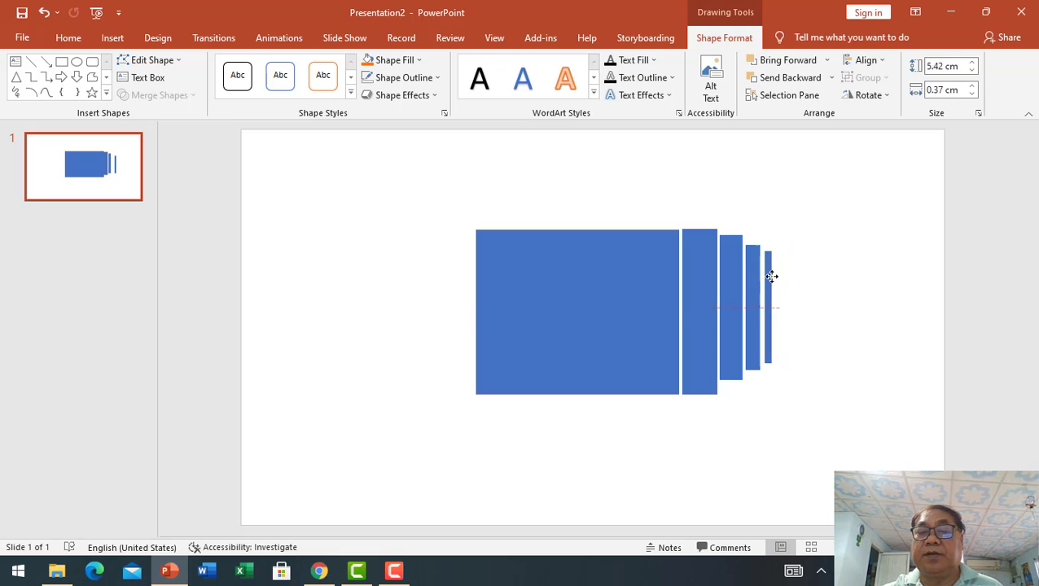
{"action": "left_click", "coordinate": [847, 389]}
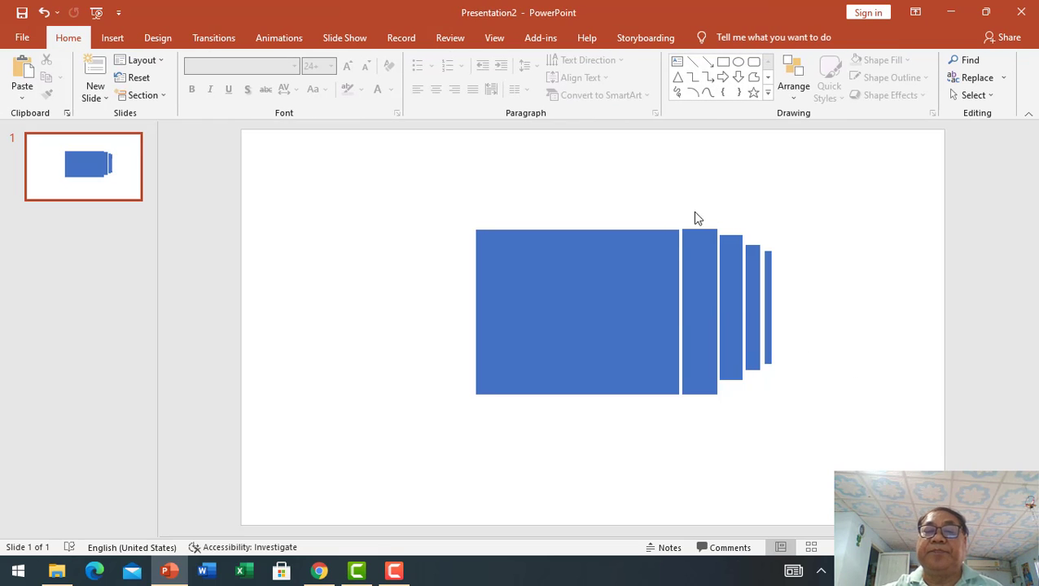
Group the four bars, place a horizontally flipped copy left of the large rectangle, nudged left
{"action": "left_click_drag", "start_coordinate": [671, 195], "coordinate": [818, 425]}
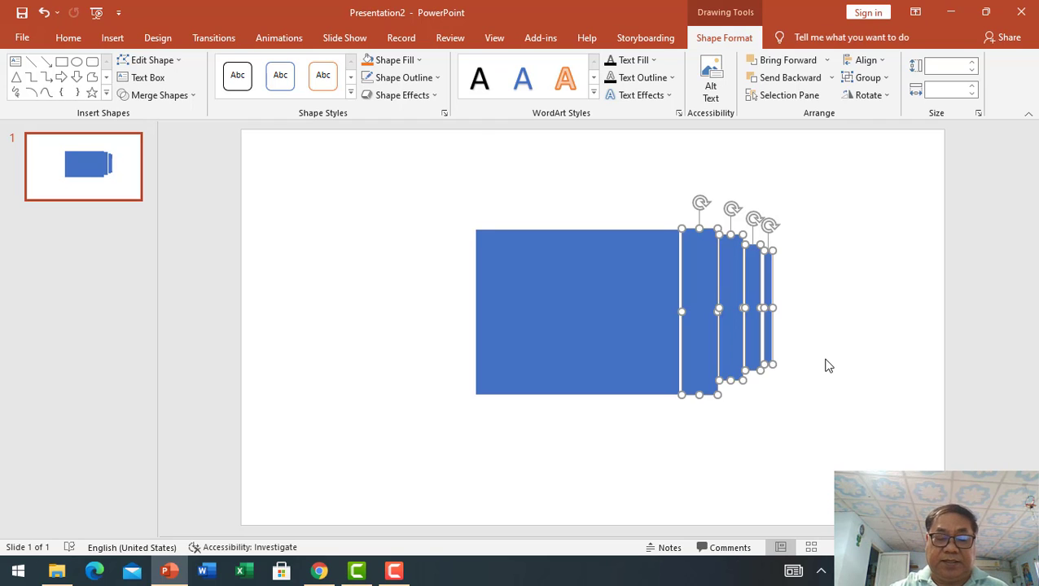
{"action": "key", "text": "ctrl+g"}
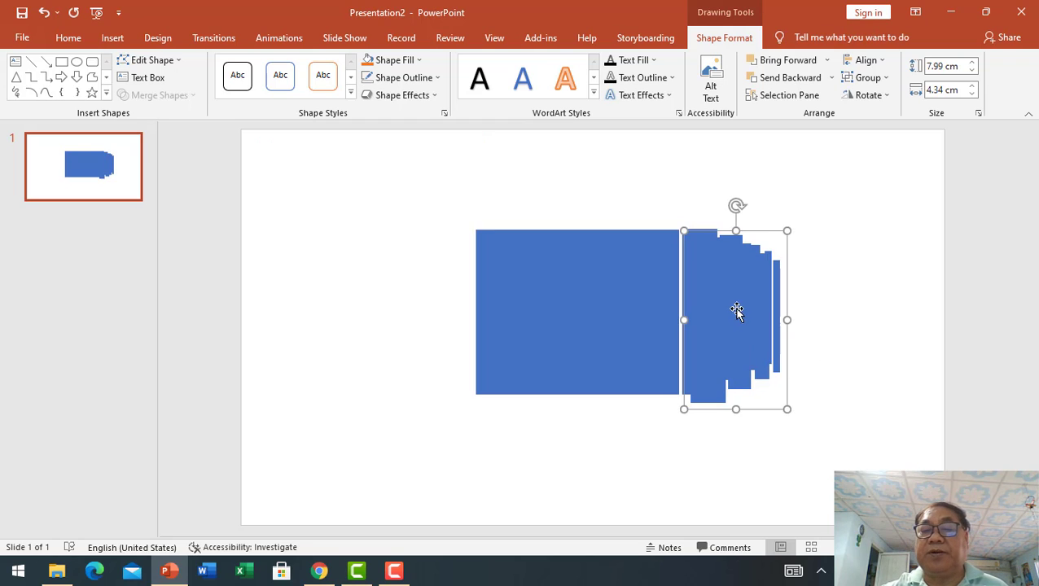
{"action": "mouse_move", "coordinate": [738, 308]}
{"action": "left_mouse_down"}
{"action": "mouse_move", "coordinate": [642, 290]}
{"action": "mouse_move", "coordinate": [420, 299]}
{"action": "mouse_move", "coordinate": [431, 299]}
{"action": "left_mouse_up"}
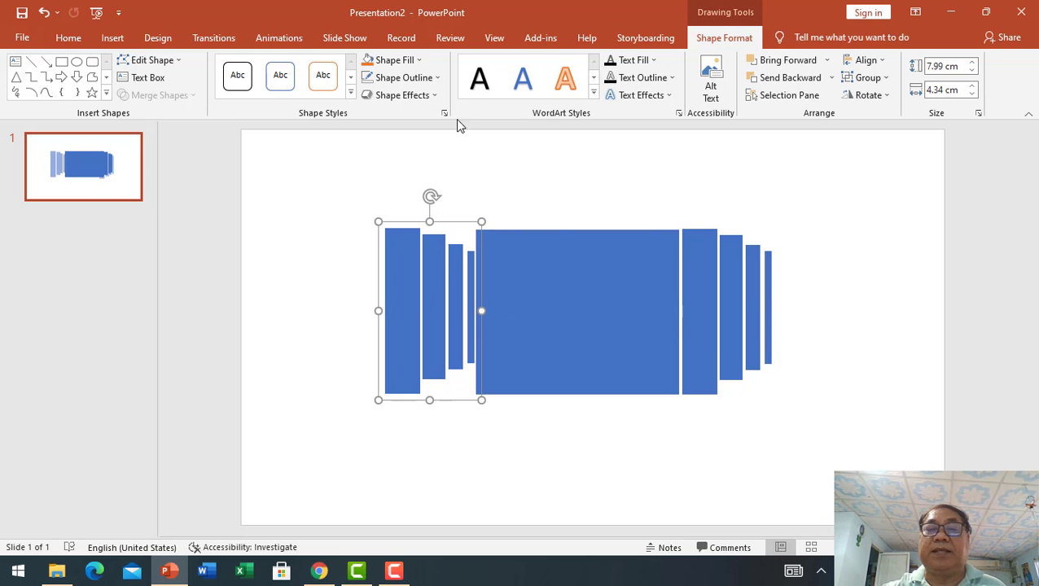
{"action": "left_click", "coordinate": [887, 96]}
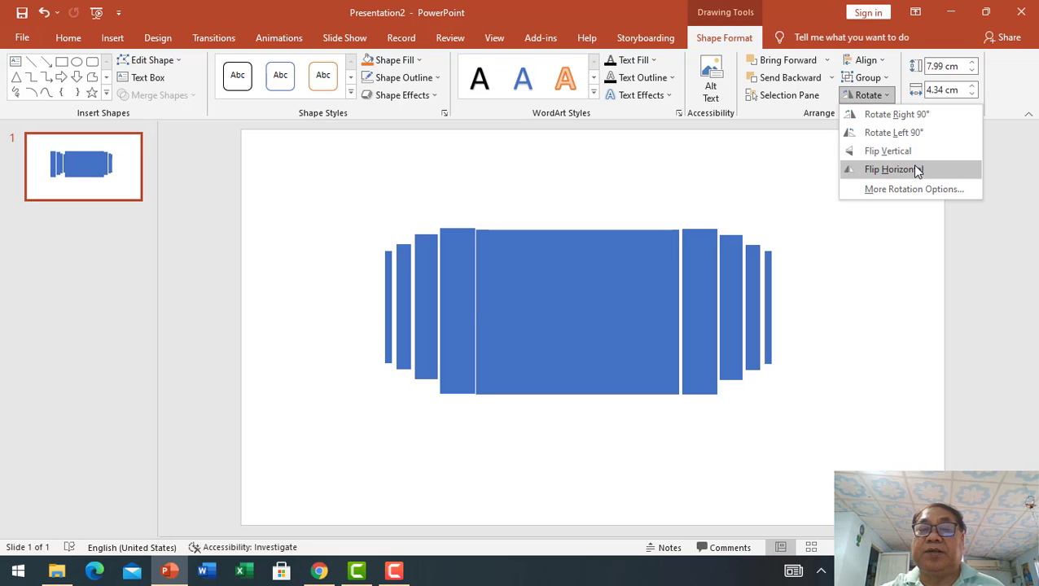
{"action": "left_click", "coordinate": [917, 170]}
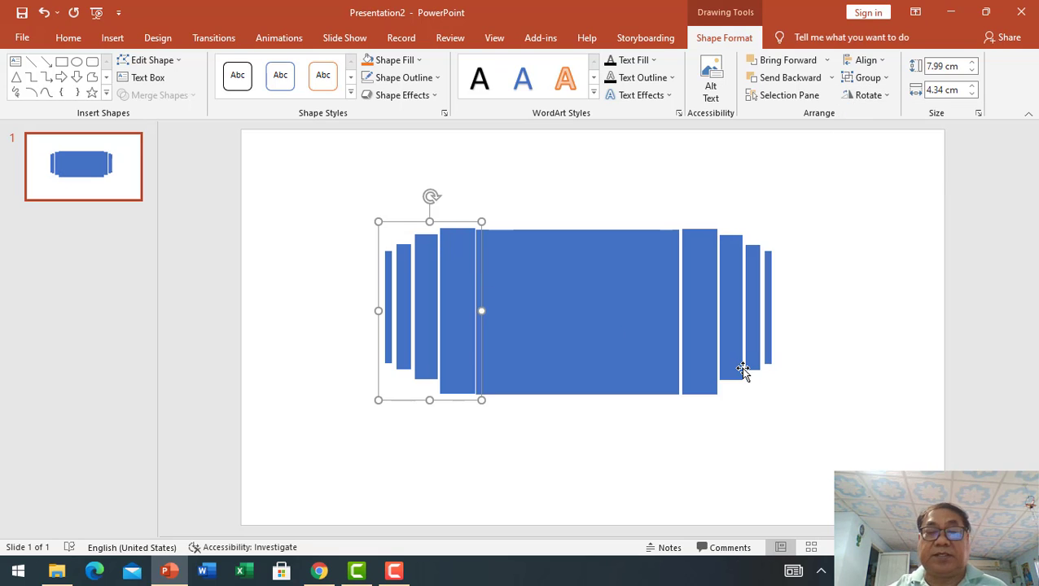
{"action": "key", "text": "Left"}
{"action": "key", "text": "Left"}
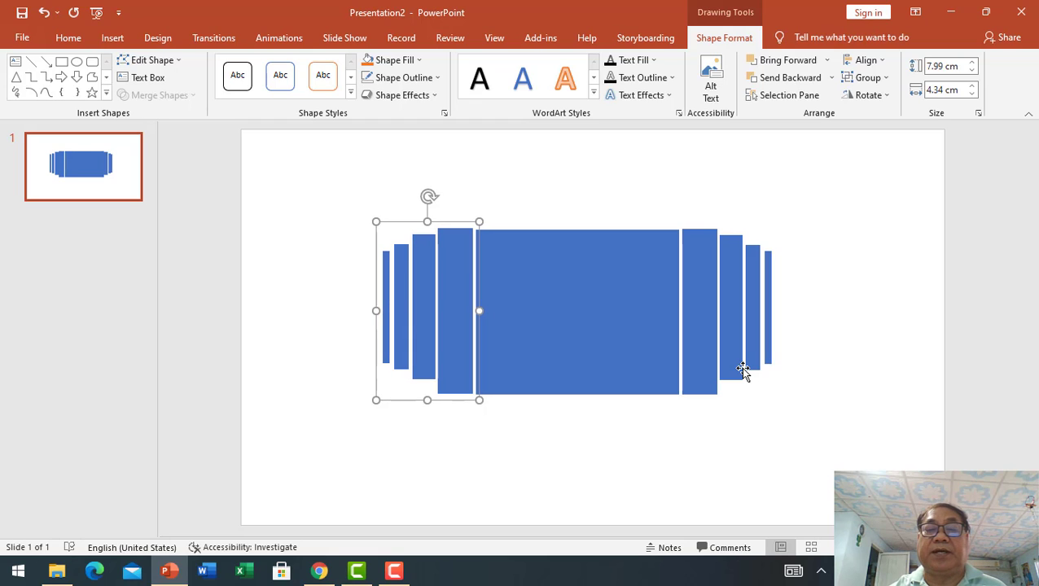
Middle-align both bar groups with the large rectangle, then select all the bars again
{"action": "left_click", "coordinate": [846, 391]}
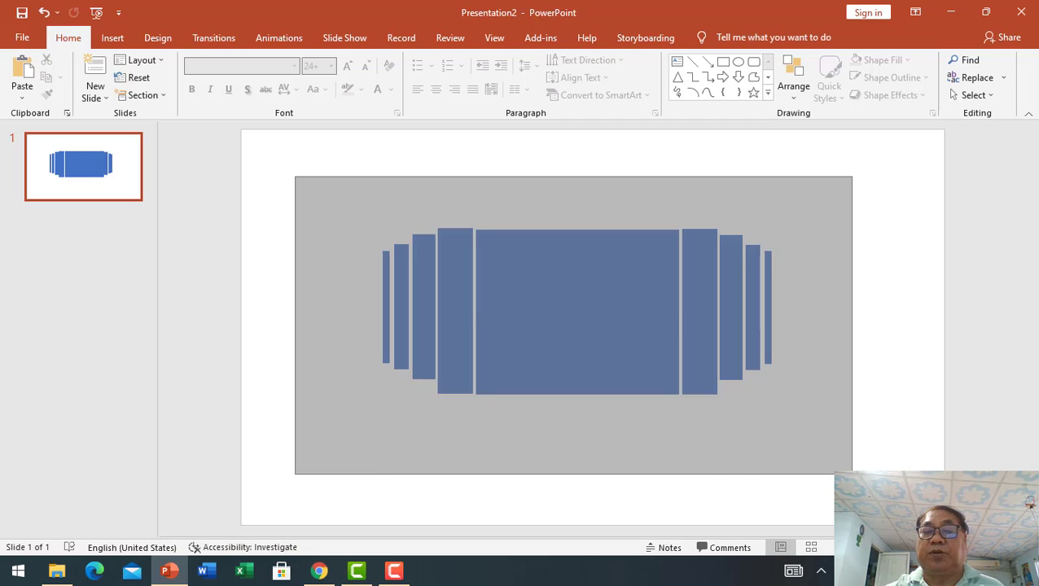
{"action": "left_click_drag", "start_coordinate": [566, 297], "coordinate": [851, 473]}
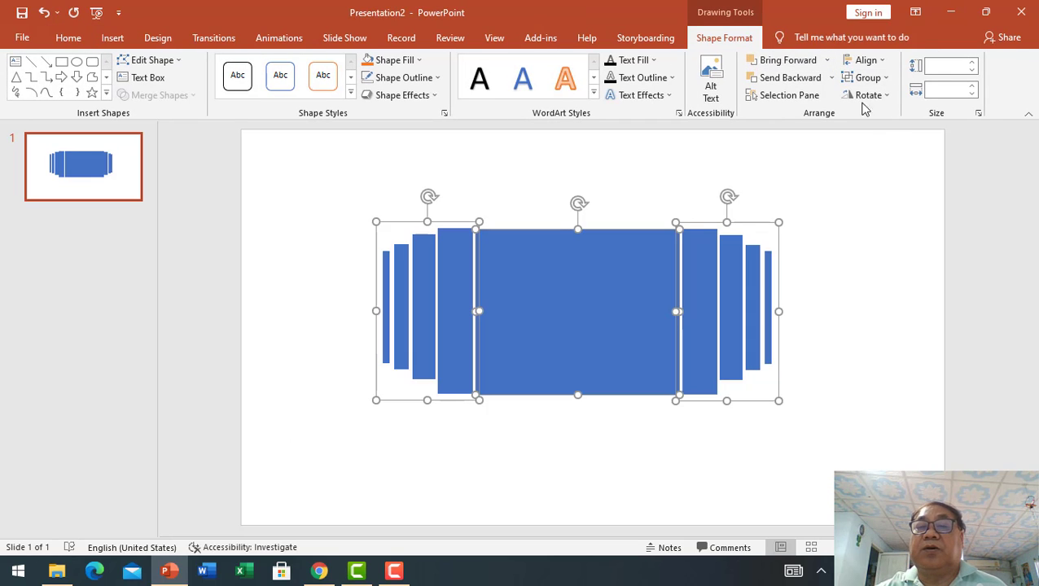
{"action": "left_click", "coordinate": [879, 65]}
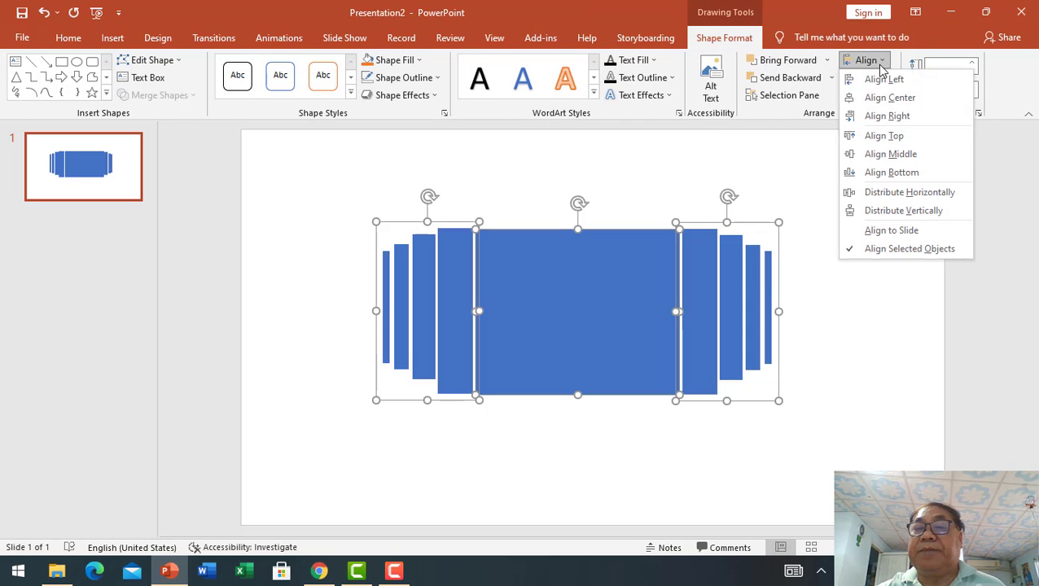
{"action": "left_click", "coordinate": [920, 156]}
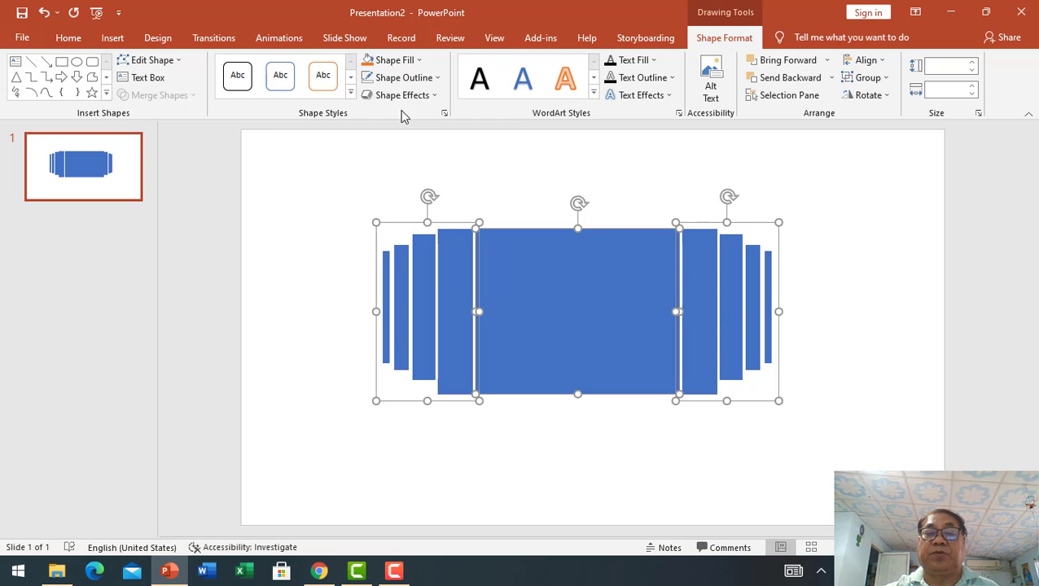
{"action": "left_click", "coordinate": [813, 337]}
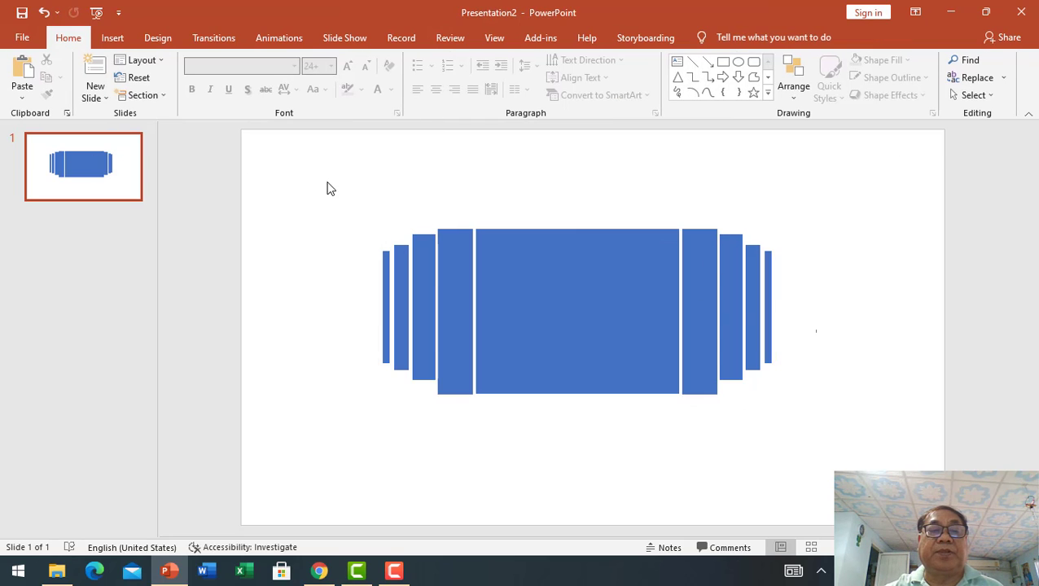
{"action": "left_click_drag", "start_coordinate": [314, 176], "coordinate": [822, 463]}
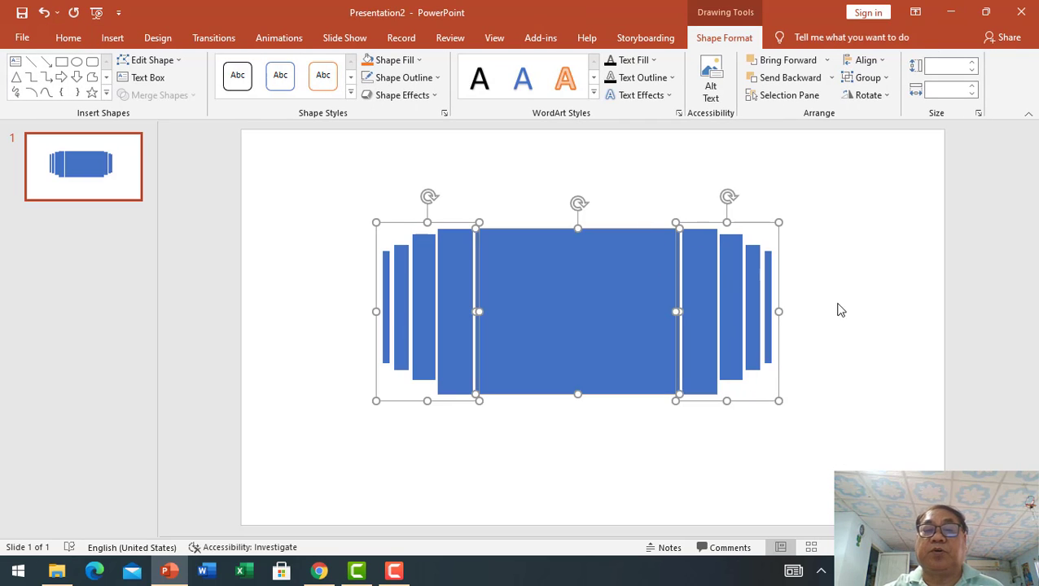
Group the whole symmetrical bar shape into one object and open Format Shape
{"action": "key", "text": "ctrl+g"}
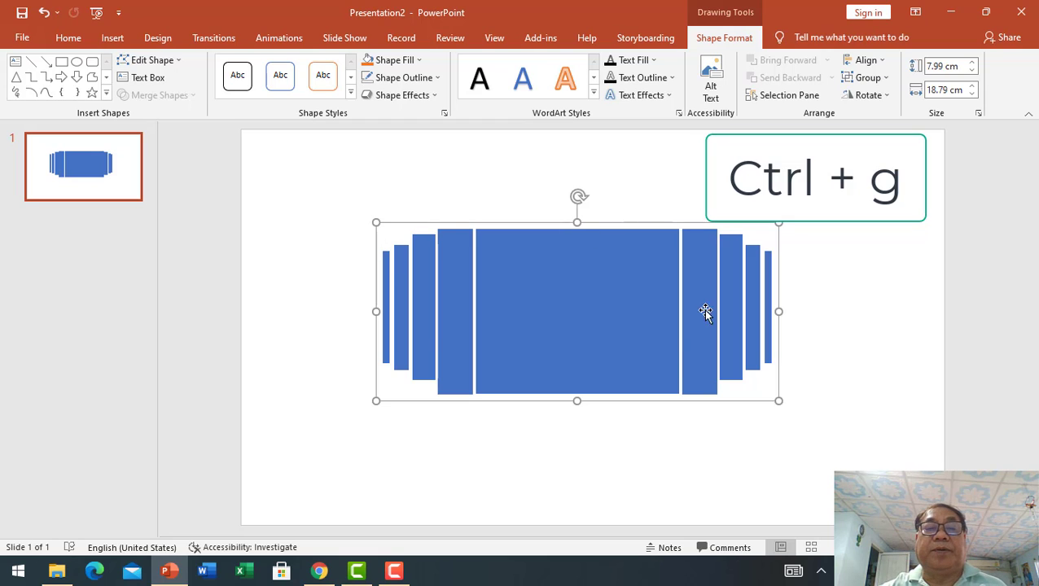
{"action": "right_click", "coordinate": [607, 257]}
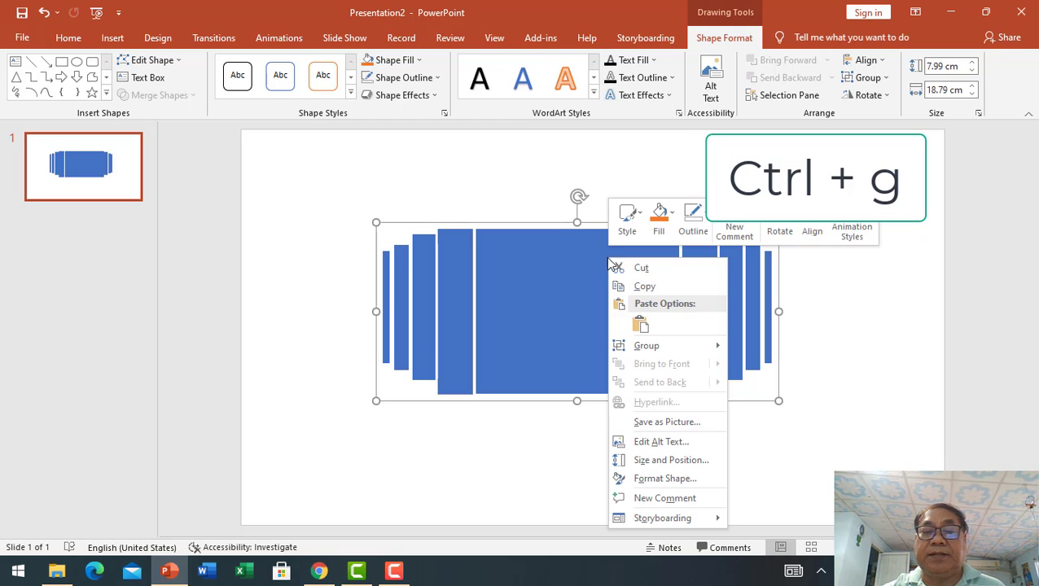
{"action": "left_click", "coordinate": [696, 481]}
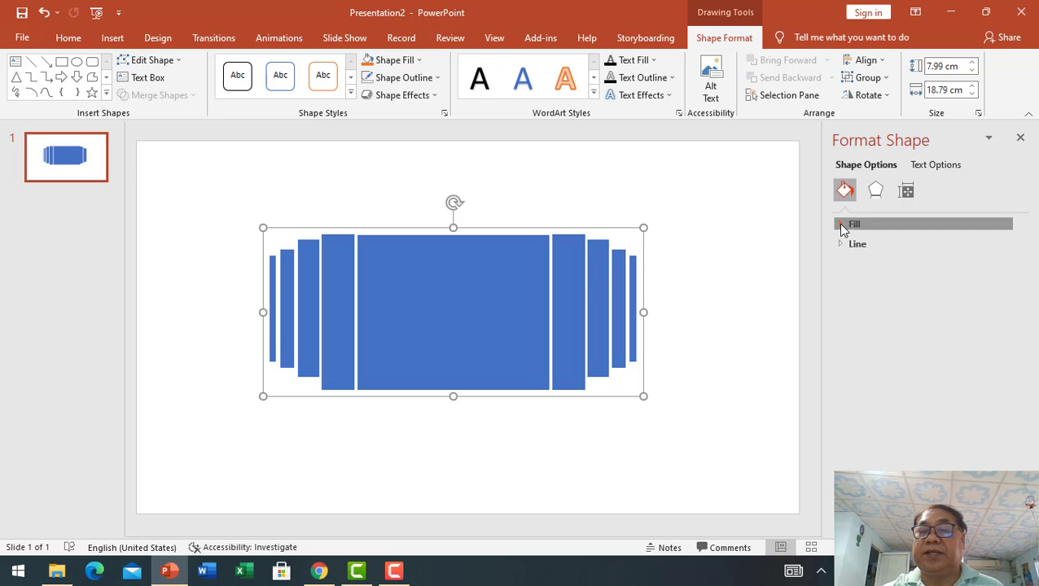
Give the bar group a picture fill using the sunset-for-front-room-i photo
{"action": "left_click", "coordinate": [841, 227]}
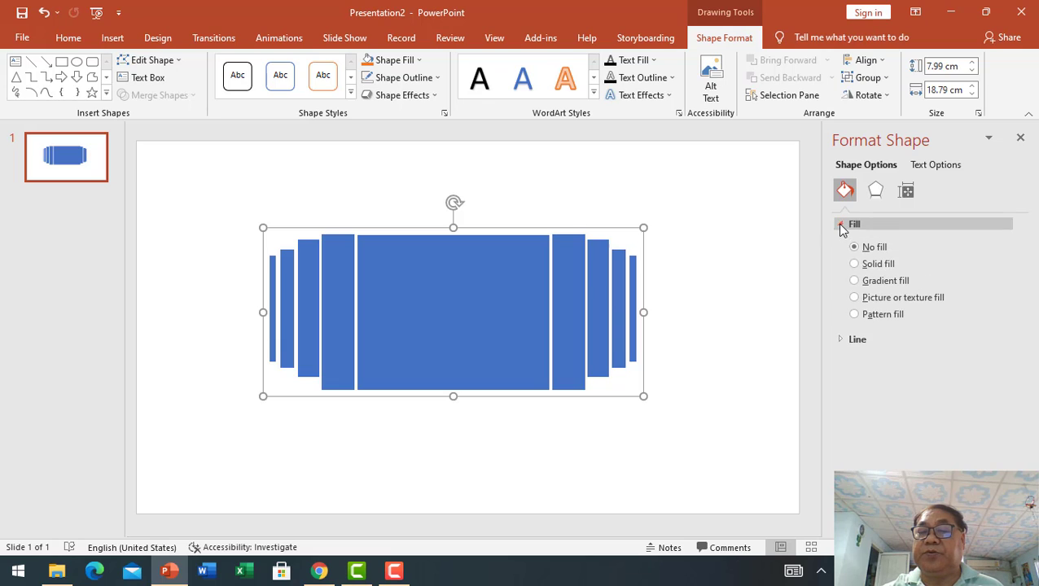
{"action": "left_click", "coordinate": [865, 297]}
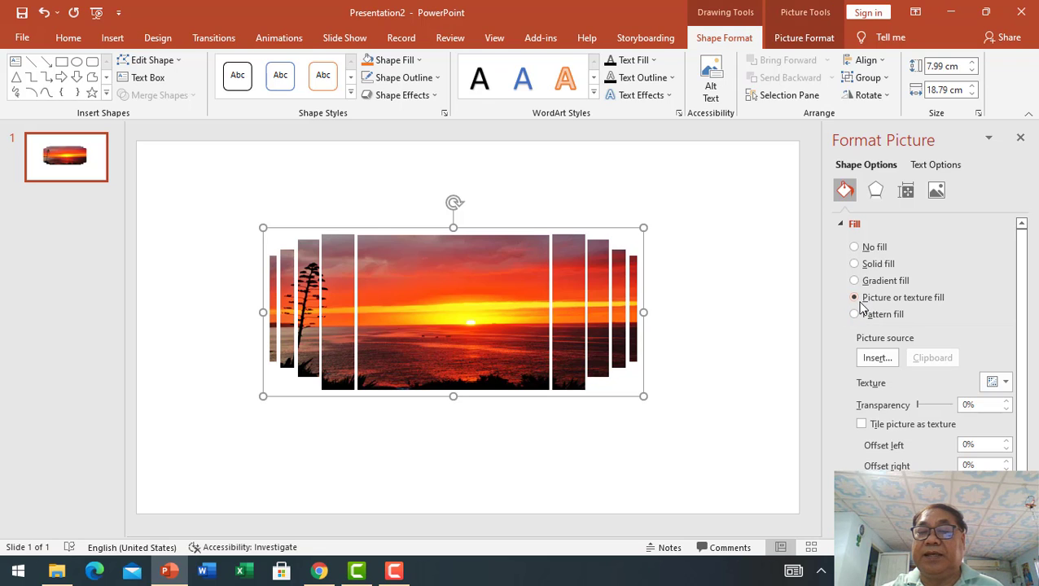
{"action": "left_click", "coordinate": [878, 359]}
{"action": "left_click", "coordinate": [371, 257]}
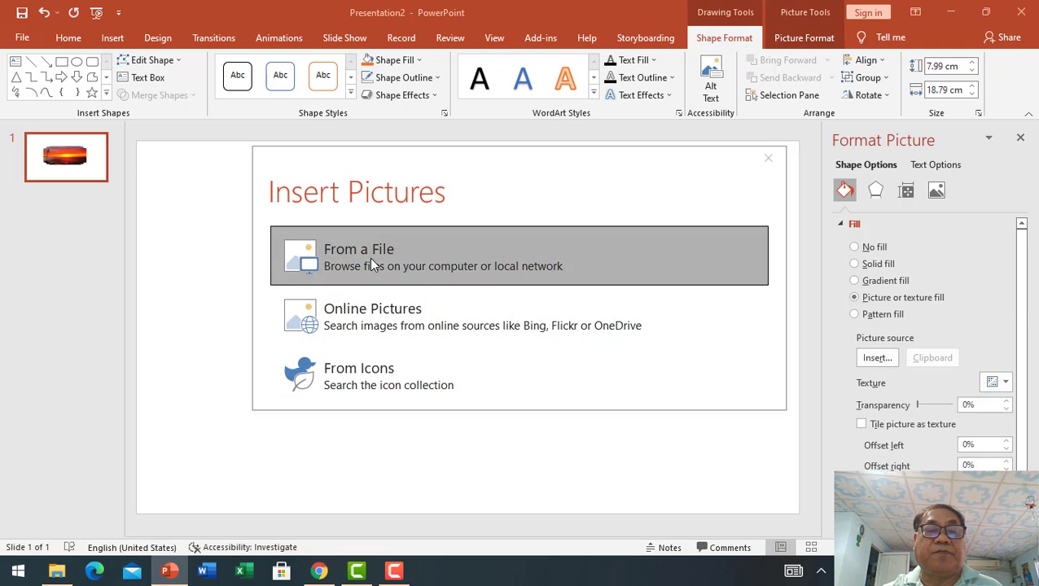
{"action": "left_click", "coordinate": [181, 149]}
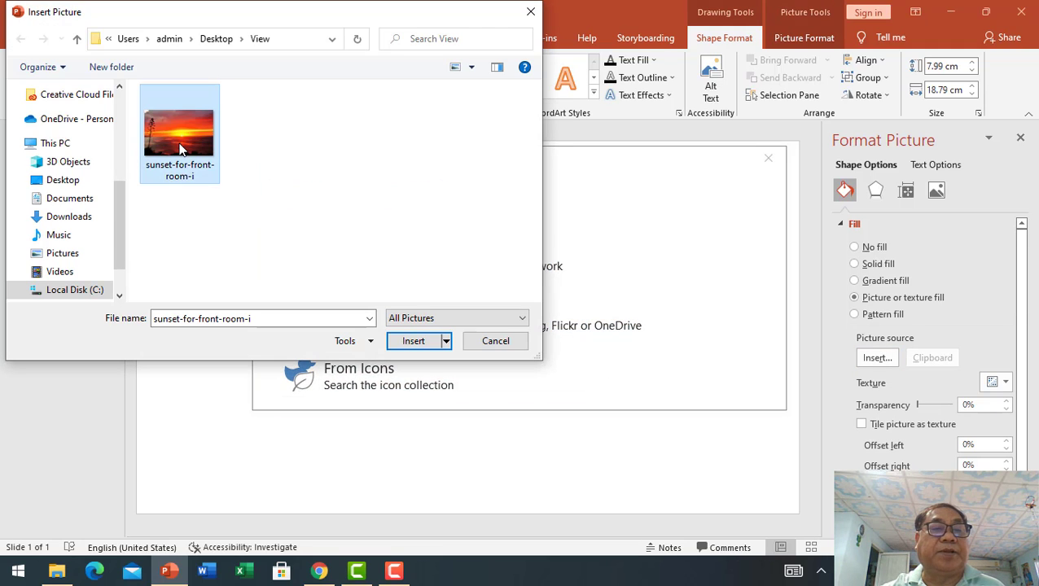
{"action": "left_click", "coordinate": [415, 341]}
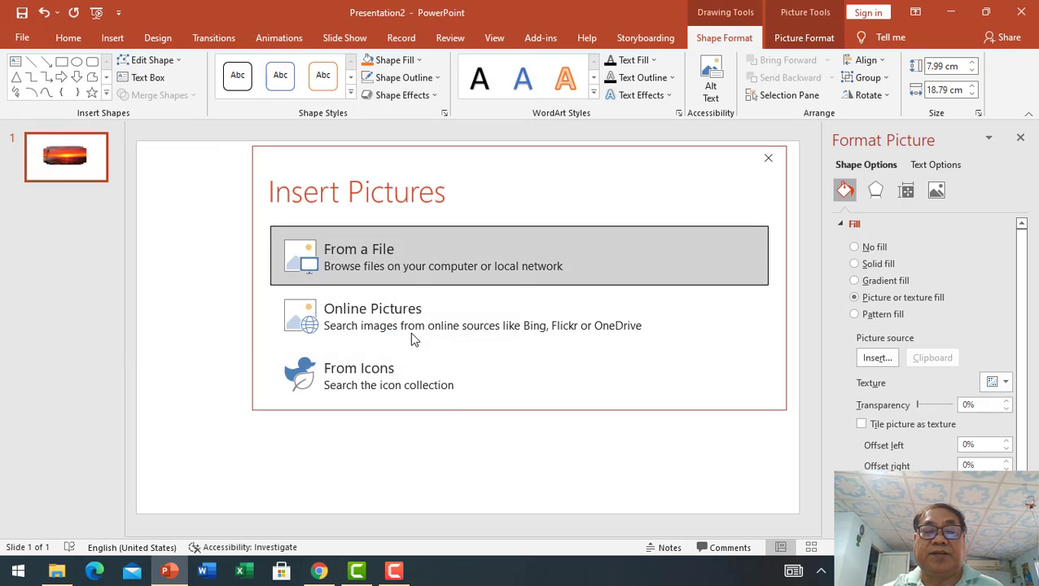
Enlarge the sunset-filled group to 10.39 × 22.01 cm
{"action": "left_click", "coordinate": [706, 395]}
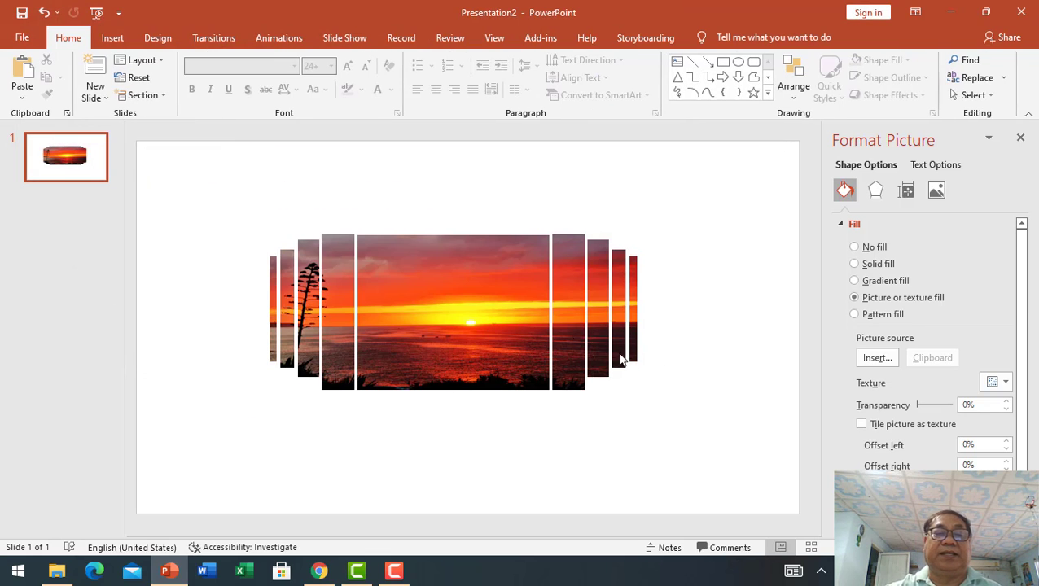
{"action": "left_click", "coordinate": [561, 326]}
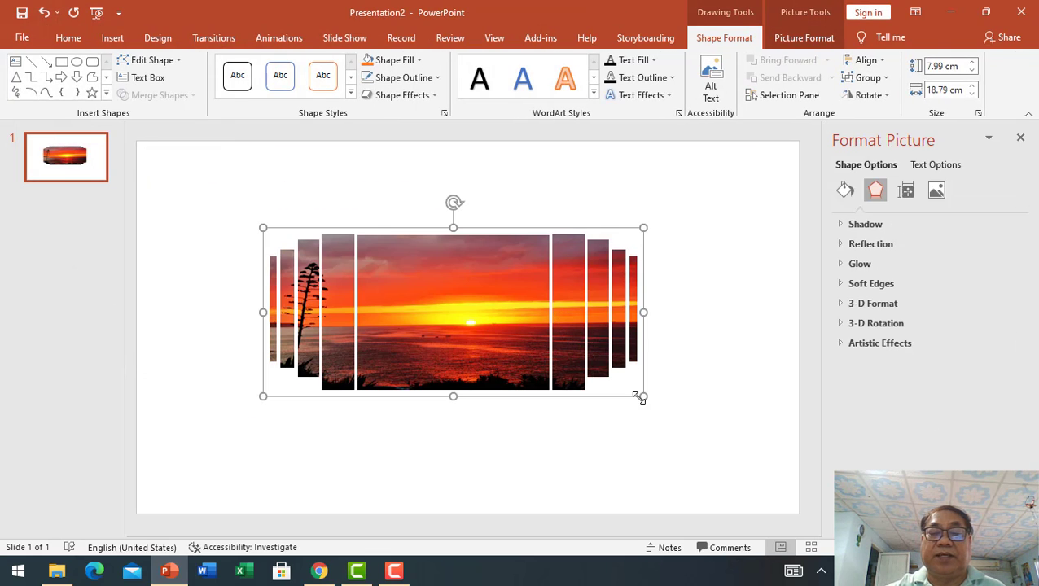
{"action": "key", "text": "ctrl+z"}
{"action": "key", "text": "ctrl+y"}
{"action": "key", "text": "ctrl+y"}
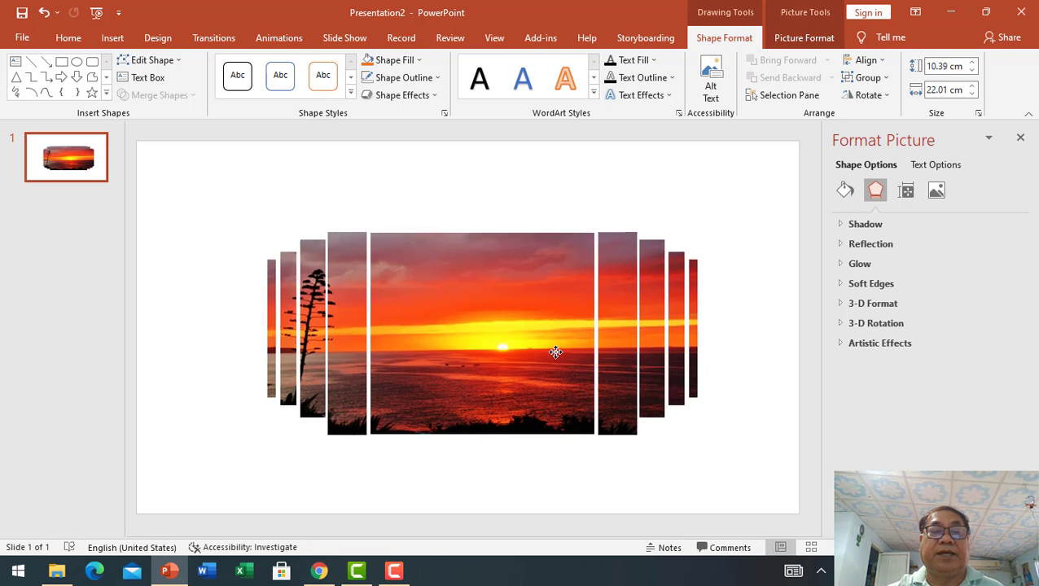
{"action": "key", "text": "ctrl+y"}
{"action": "key", "text": "ctrl+y"}
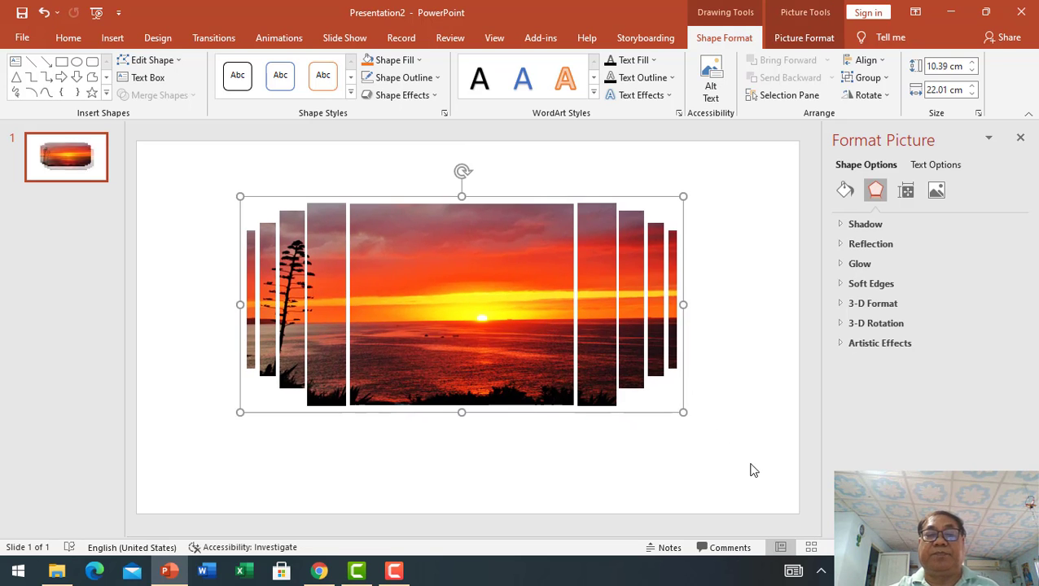
{"action": "left_click", "coordinate": [750, 470]}
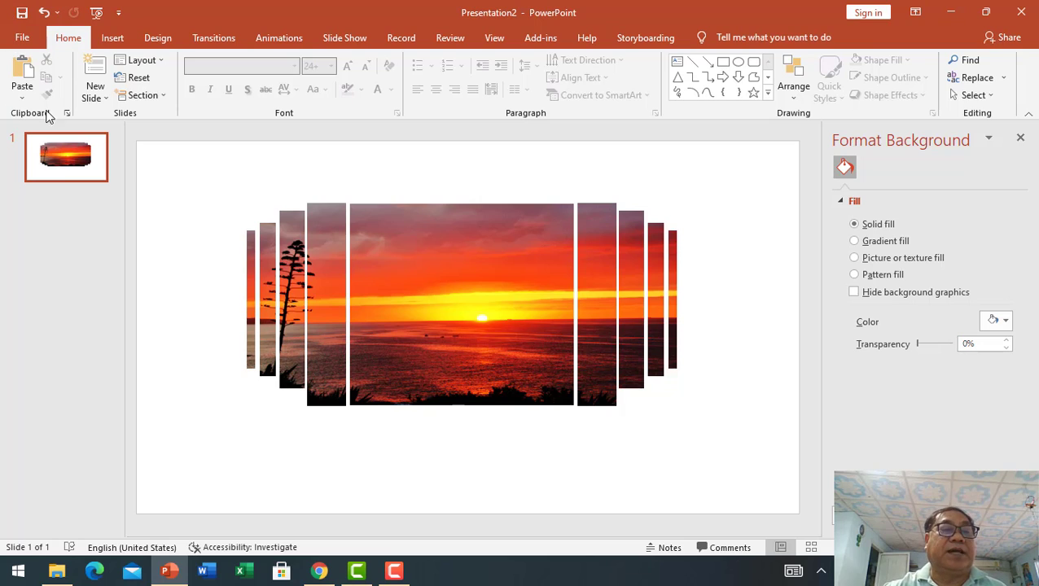
Add a second slide and set it to the Blank layout
{"action": "left_click", "coordinate": [97, 73]}
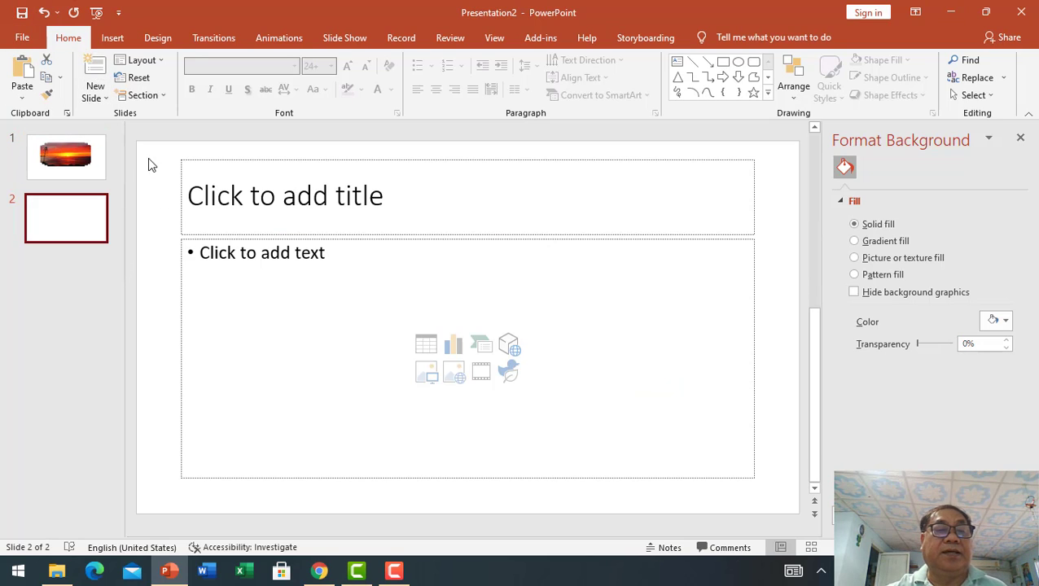
{"action": "left_click", "coordinate": [164, 61]}
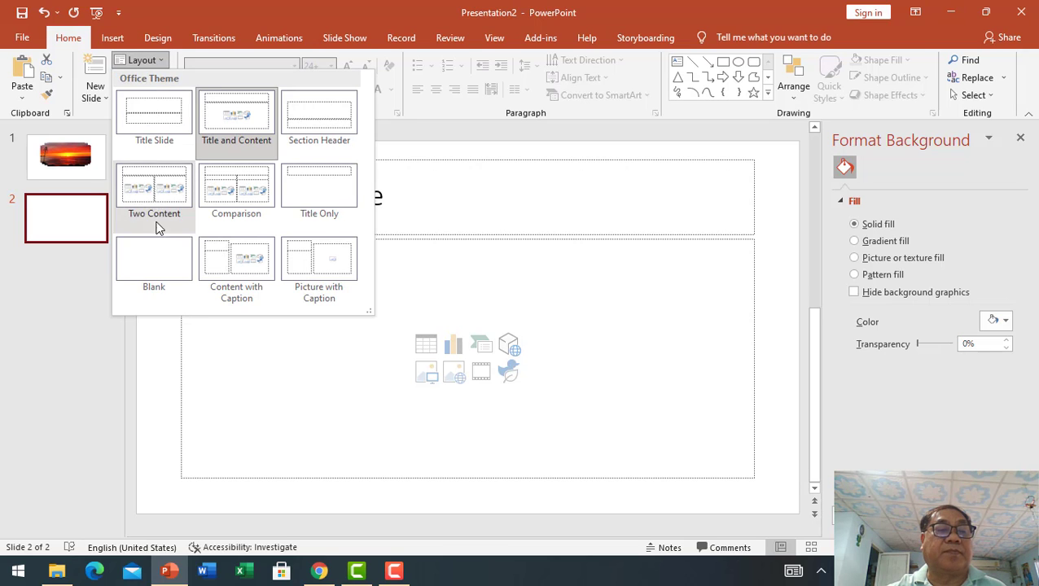
{"action": "left_click", "coordinate": [150, 261]}
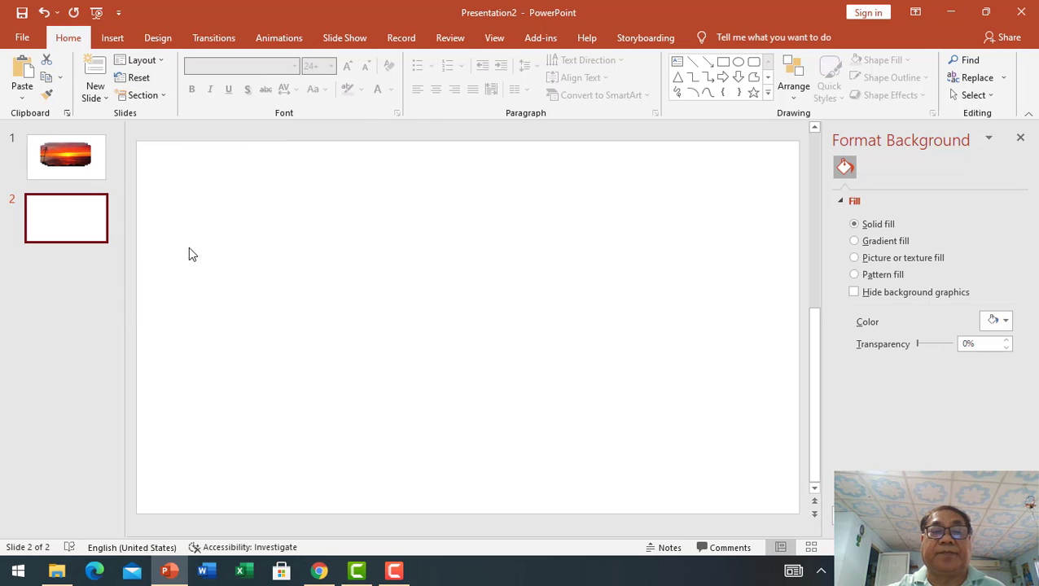
Place a test square on slide 2, delete it, and reopen the Shapes gallery
{"action": "left_click", "coordinate": [112, 37]}
{"action": "left_click", "coordinate": [248, 103]}
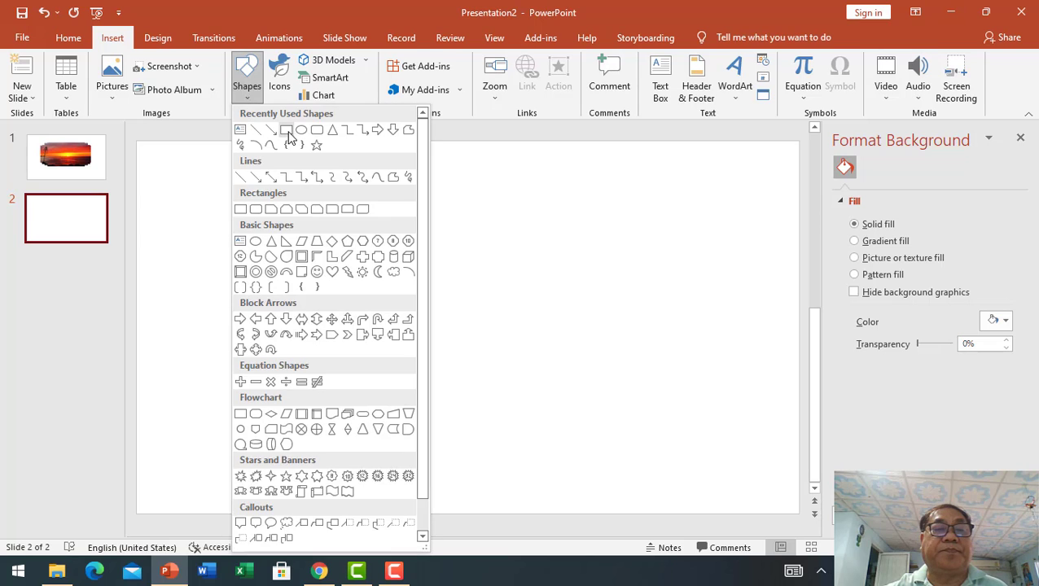
{"action": "left_click", "coordinate": [286, 131]}
{"action": "left_click", "coordinate": [289, 144]}
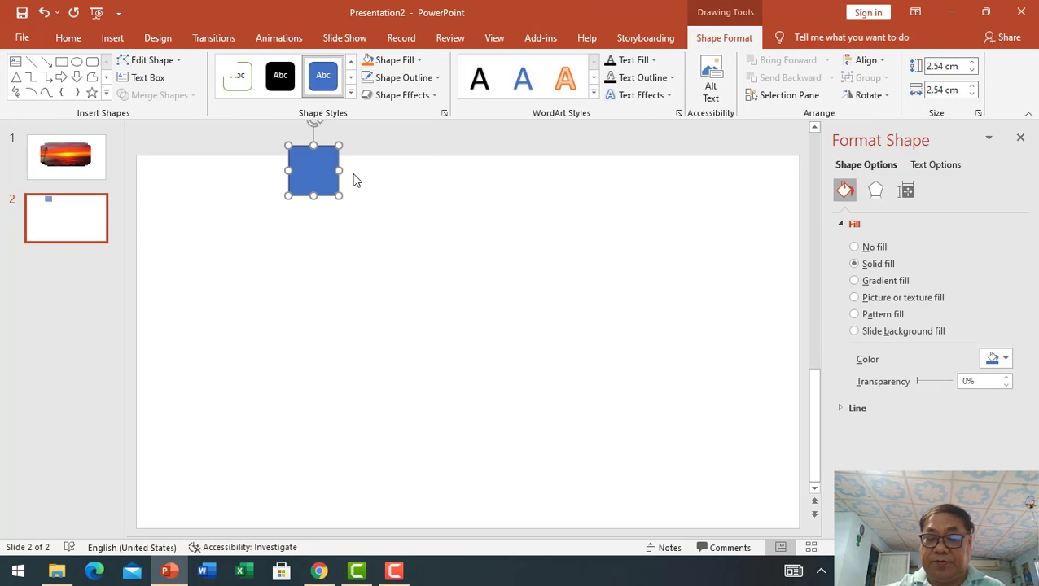
{"action": "key", "text": "Delete"}
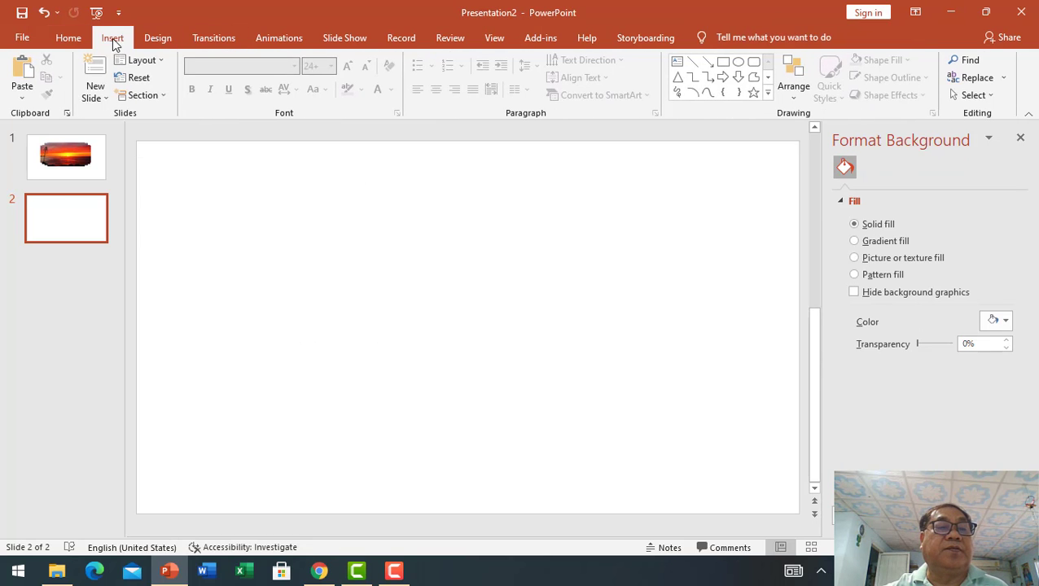
{"action": "left_click", "coordinate": [112, 38]}
{"action": "left_click", "coordinate": [254, 101]}
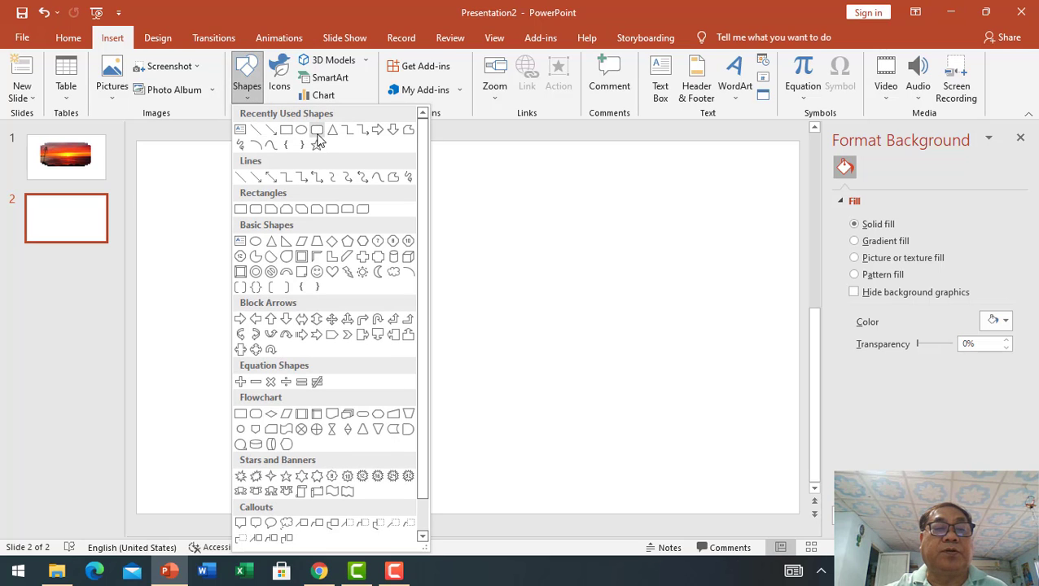
Draw a tall rounded rectangle, tilt it clockwise, and duplicate it into a row
{"action": "left_click", "coordinate": [317, 133]}
{"action": "left_click_drag", "start_coordinate": [399, 211], "coordinate": [446, 412]}
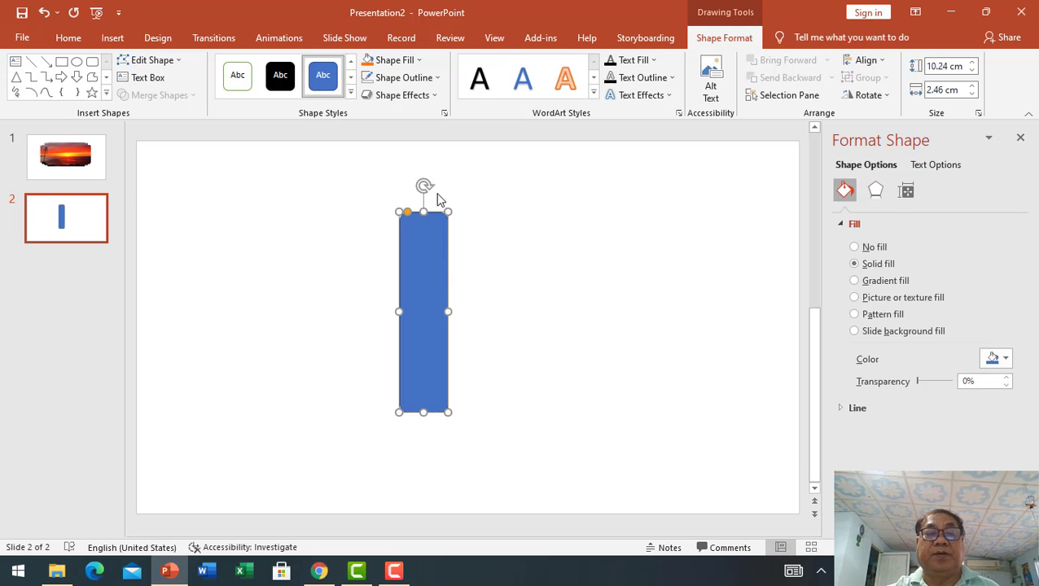
{"action": "left_click_drag", "start_coordinate": [424, 182], "coordinate": [471, 195]}
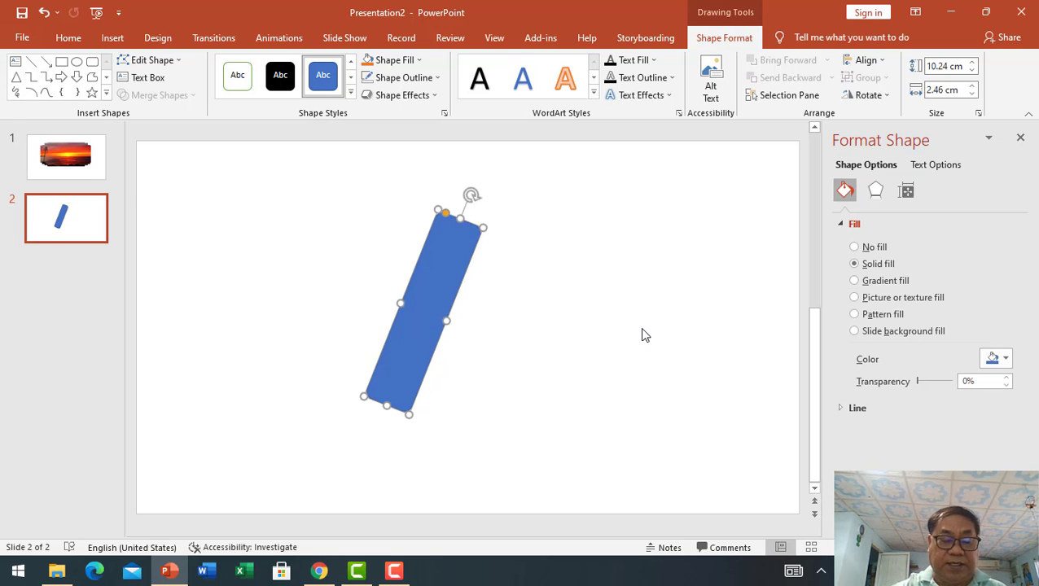
{"action": "key", "text": "ctrl+d"}
{"action": "left_click_drag", "start_coordinate": [457, 278], "coordinate": [485, 282]}
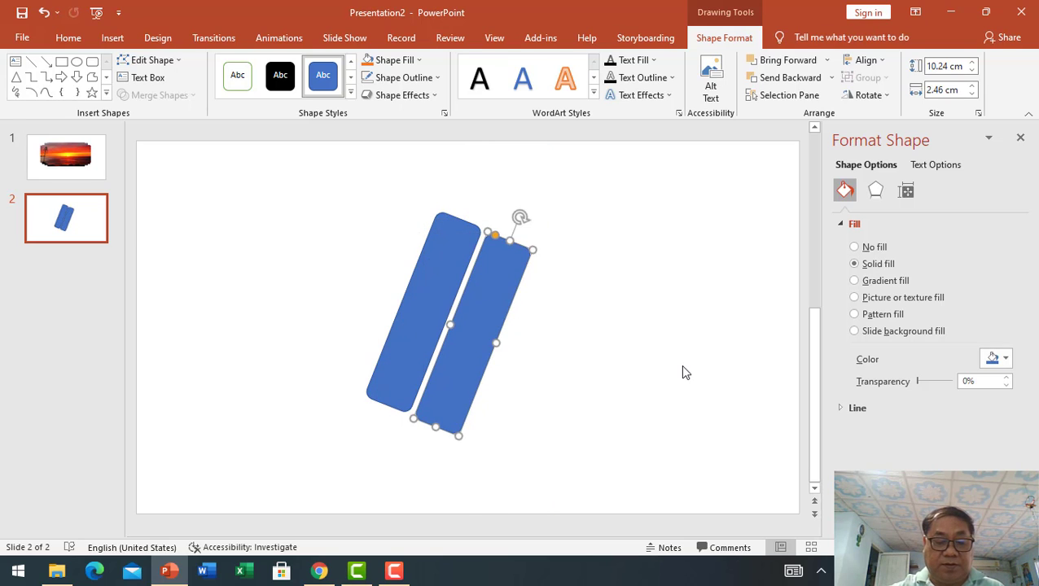
{"action": "key", "text": "ctrl+d"}
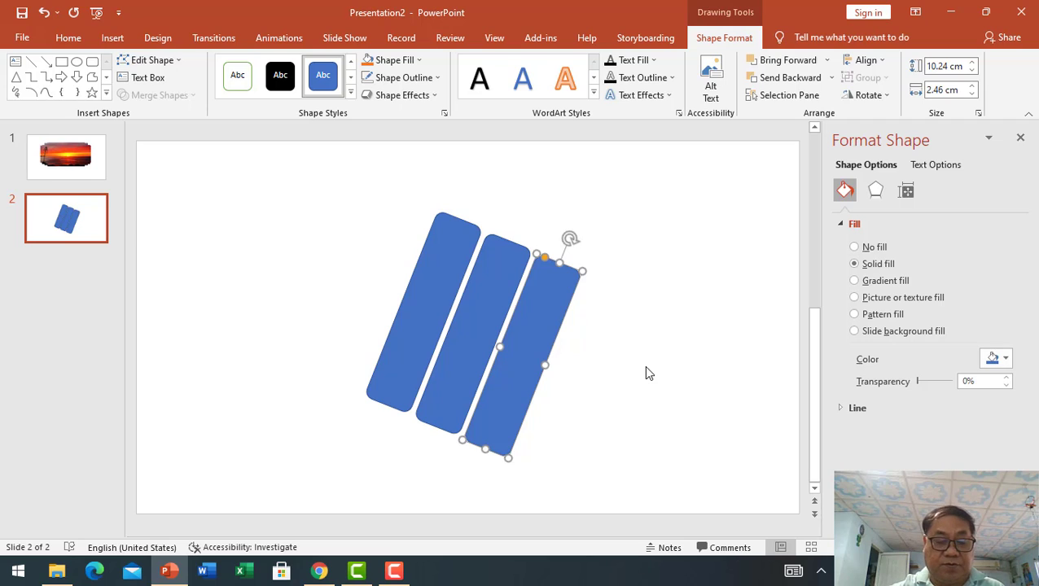
{"action": "key", "text": "ctrl+d"}
{"action": "key", "text": "ctrl+d"}
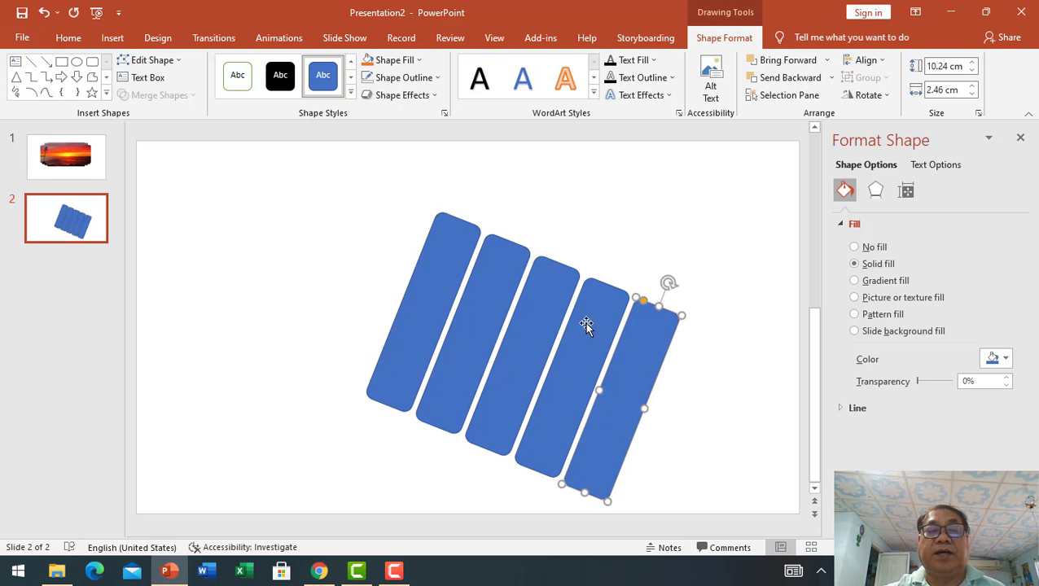
Replace the second bar with a taller one and lengthen the third, fourth and fifth bars
{"action": "left_click", "coordinate": [507, 245]}
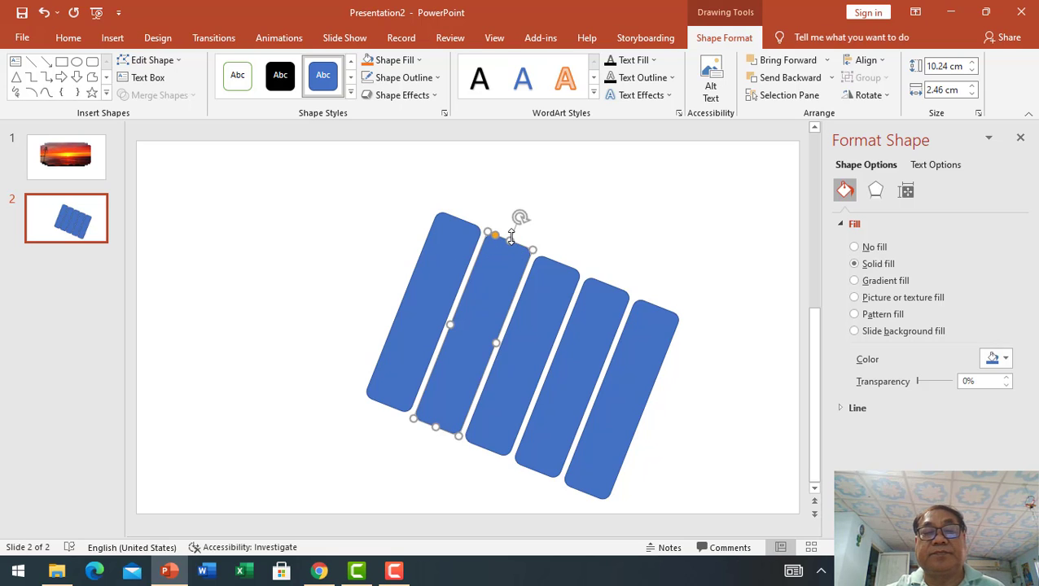
{"action": "key", "text": "Delete"}
{"action": "left_click_drag", "start_coordinate": [512, 235], "coordinate": [539, 194]}
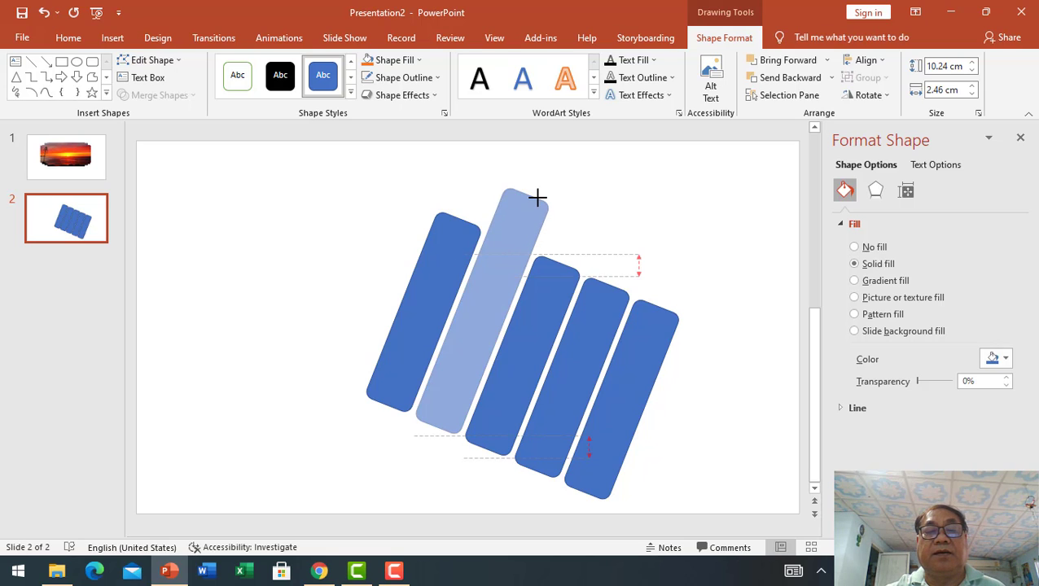
{"action": "left_click", "coordinate": [553, 278]}
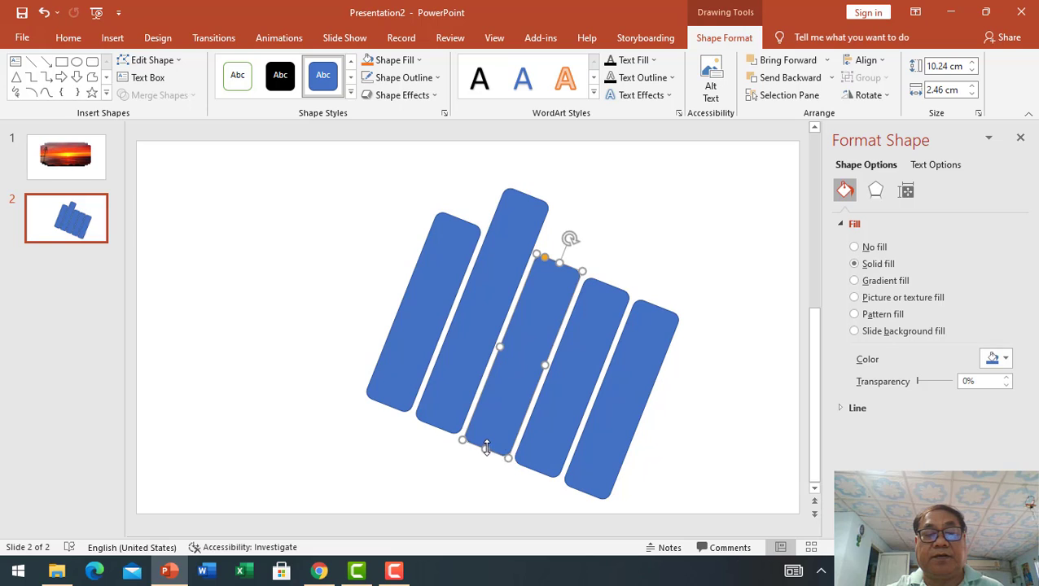
{"action": "left_click_drag", "start_coordinate": [486, 447], "coordinate": [472, 481]}
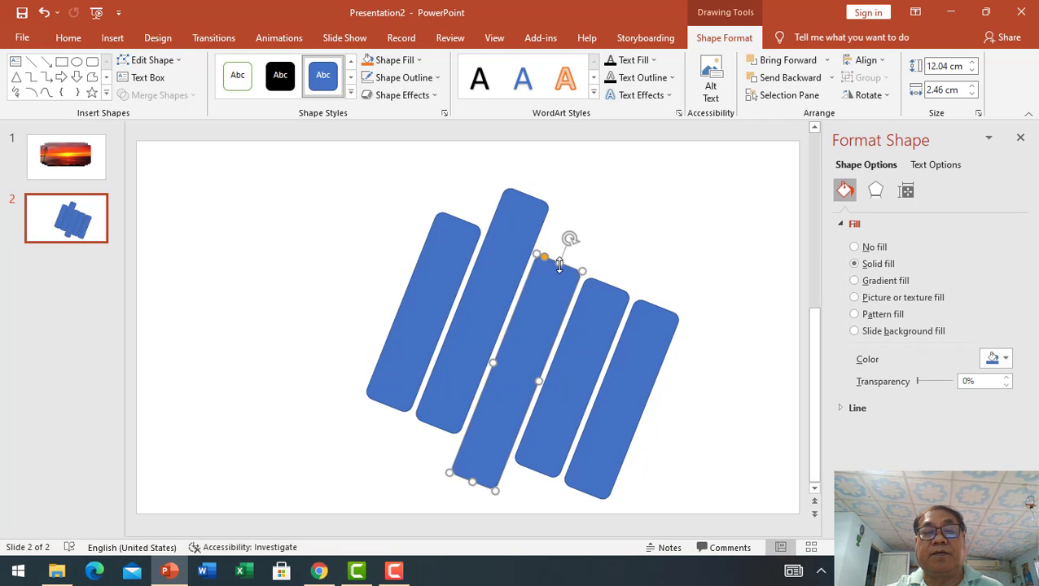
{"action": "left_click_drag", "start_coordinate": [560, 265], "coordinate": [568, 239]}
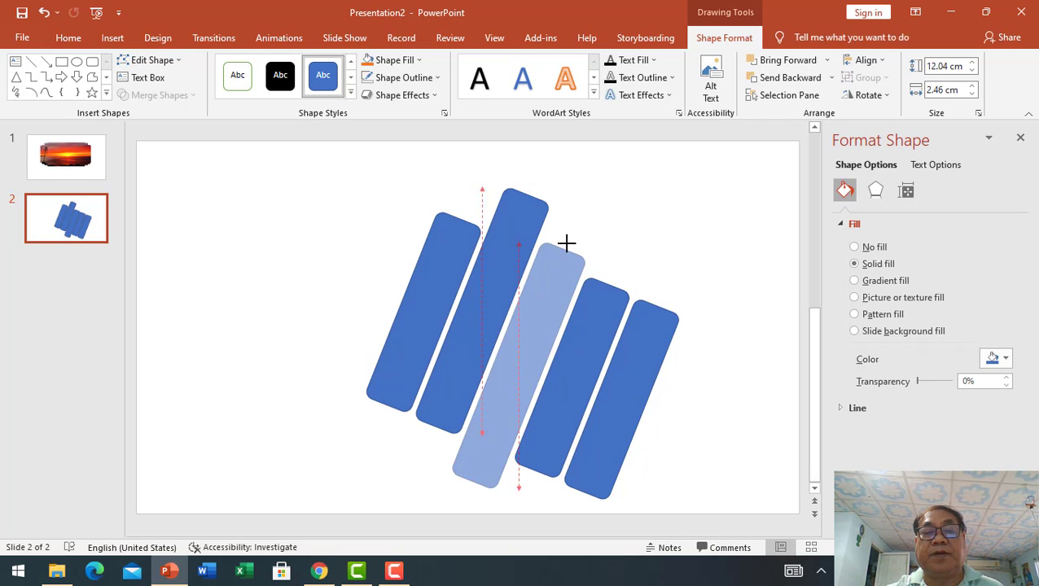
{"action": "left_click", "coordinate": [603, 330]}
{"action": "left_click_drag", "start_coordinate": [608, 280], "coordinate": [625, 238]}
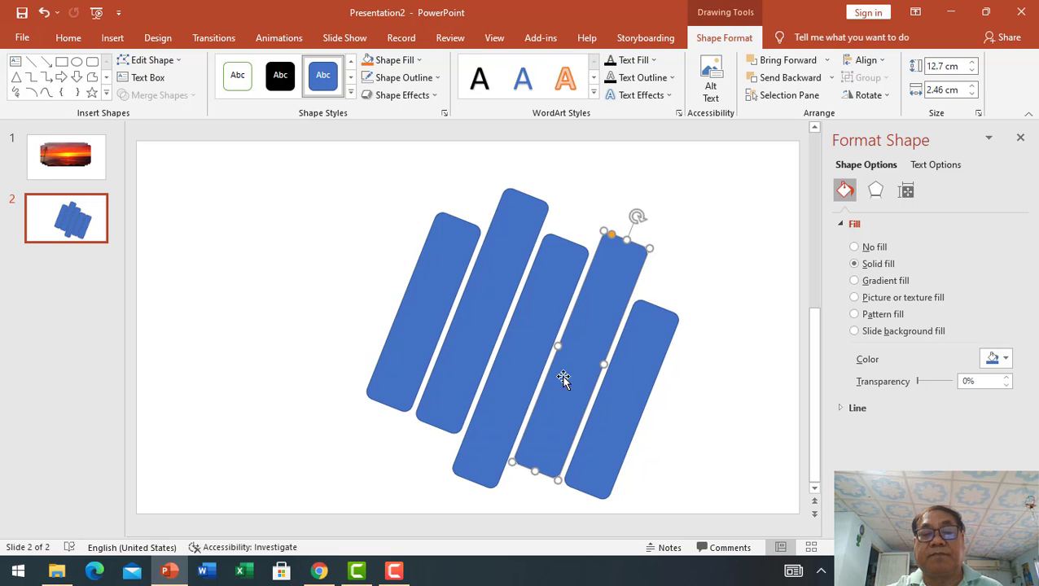
{"action": "left_click_drag", "start_coordinate": [533, 471], "coordinate": [526, 482]}
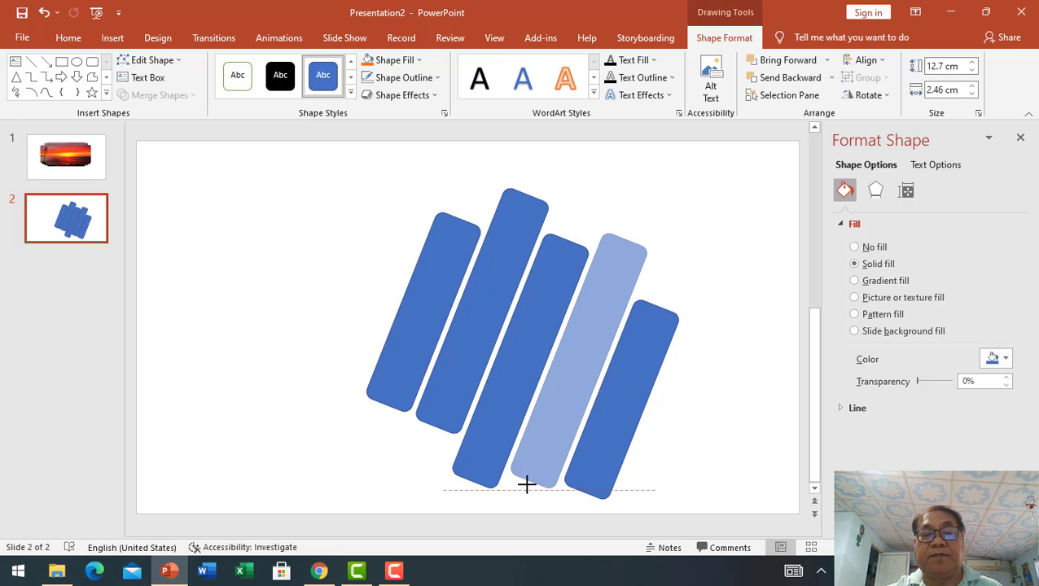
{"action": "left_click", "coordinate": [657, 311]}
{"action": "left_click_drag", "start_coordinate": [660, 306], "coordinate": [676, 271]}
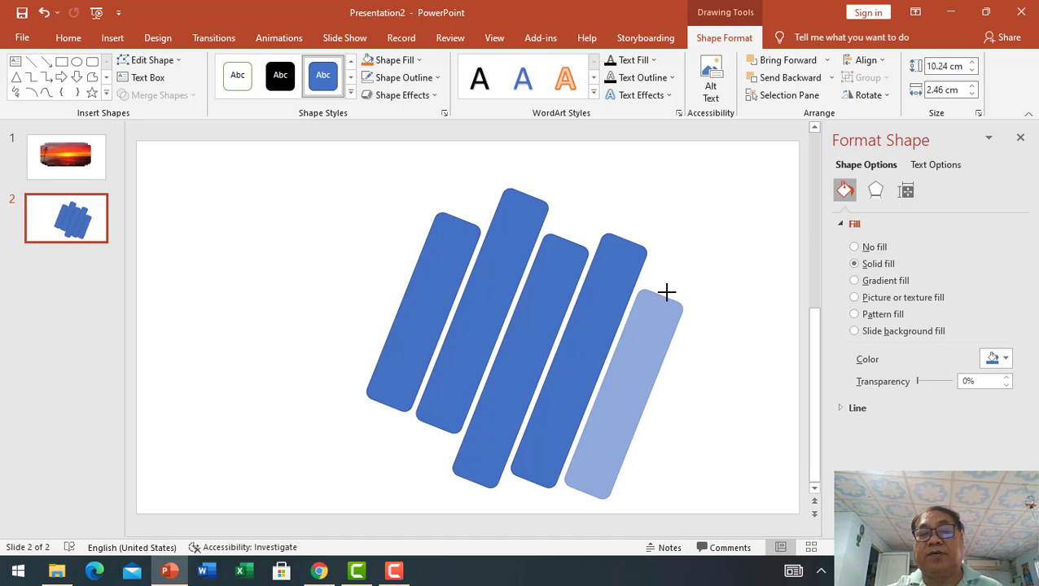
{"action": "left_click", "coordinate": [724, 417]}
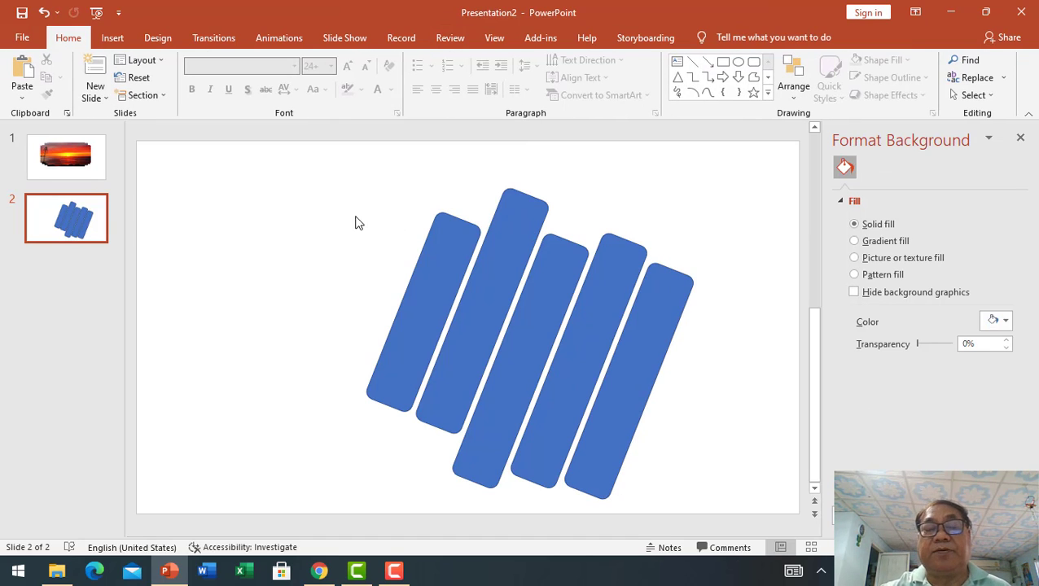
Add a sixth bar on the left, lengthen it downward, and select all six bars
{"action": "left_click", "coordinate": [449, 282]}
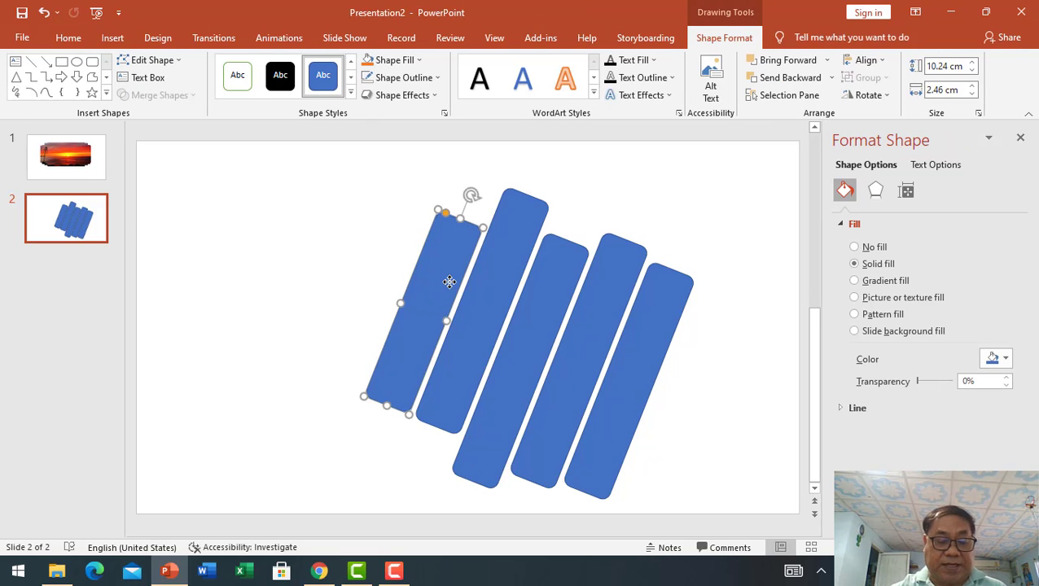
{"action": "key", "text": "ctrl+d"}
{"action": "left_click_drag", "start_coordinate": [449, 281], "coordinate": [385, 250]}
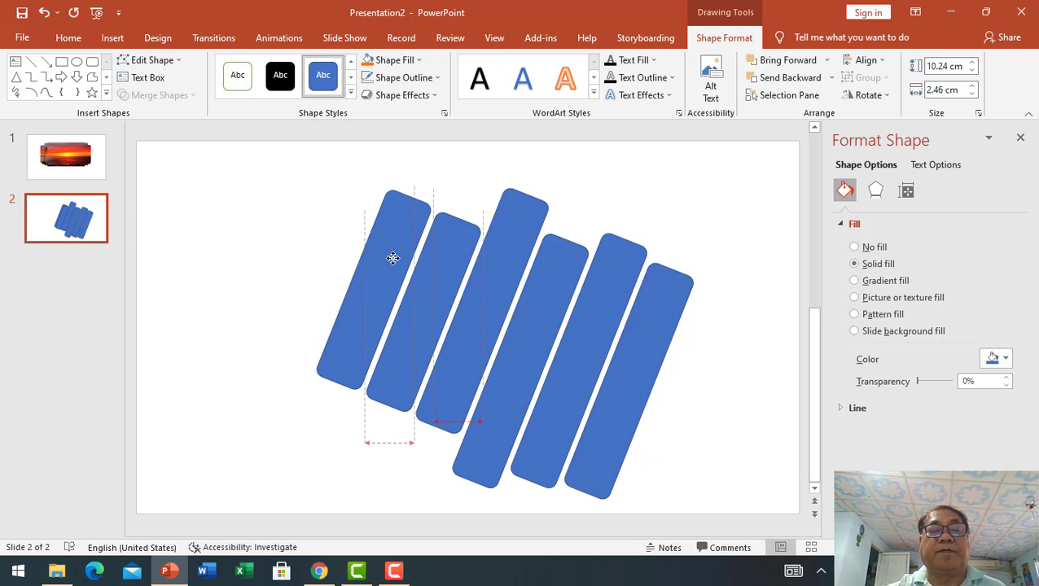
{"action": "key", "text": "Delete"}
{"action": "key", "text": "ctrl+z"}
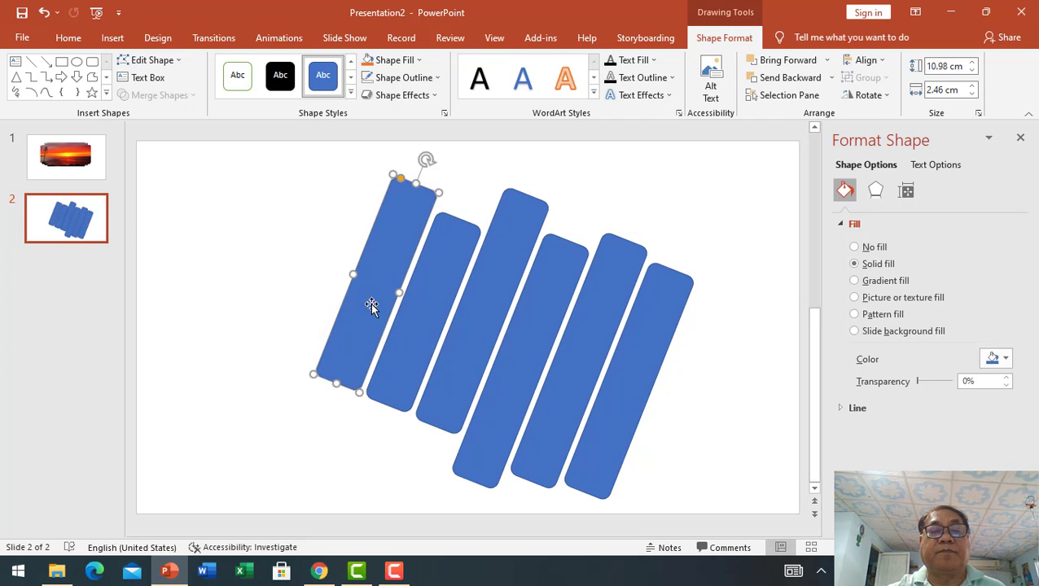
{"action": "left_click_drag", "start_coordinate": [337, 383], "coordinate": [325, 399]}
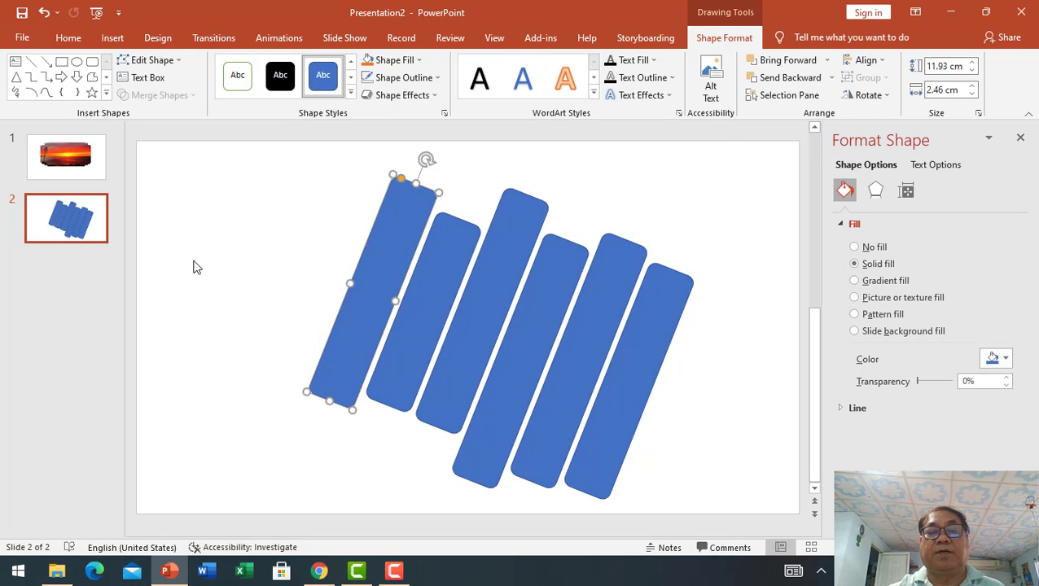
{"action": "left_click", "coordinate": [480, 190]}
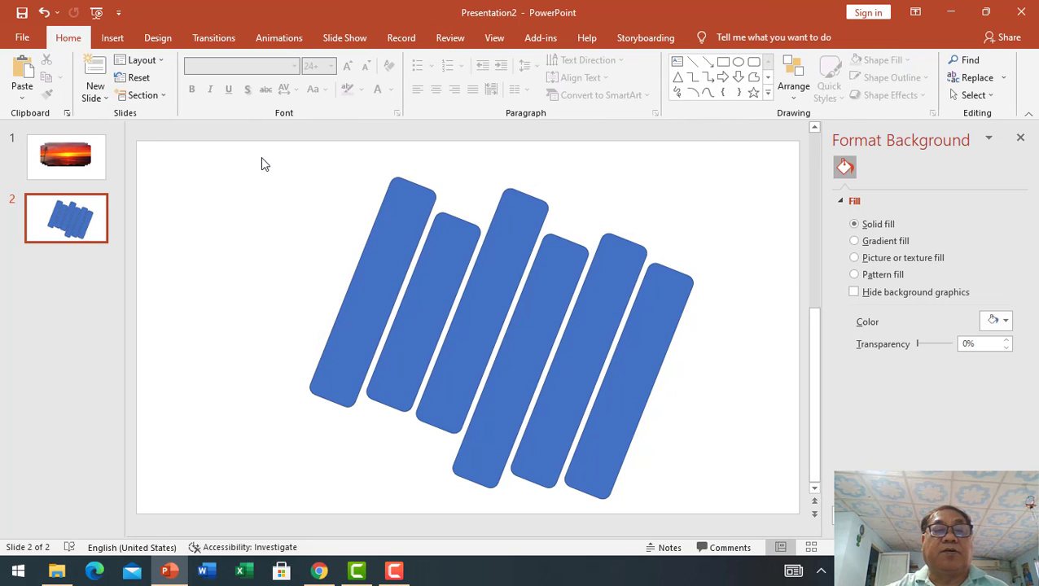
{"action": "left_click_drag", "start_coordinate": [250, 157], "coordinate": [744, 513]}
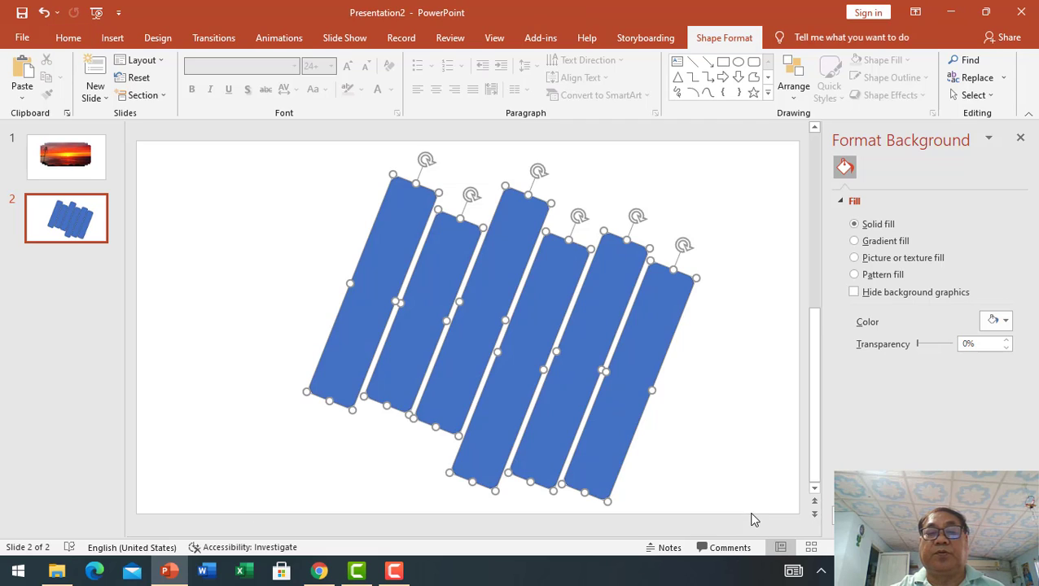
Group the six tilted bars and fill the group with the sunset photo as one picture
{"action": "key", "text": "ctrl+g"}
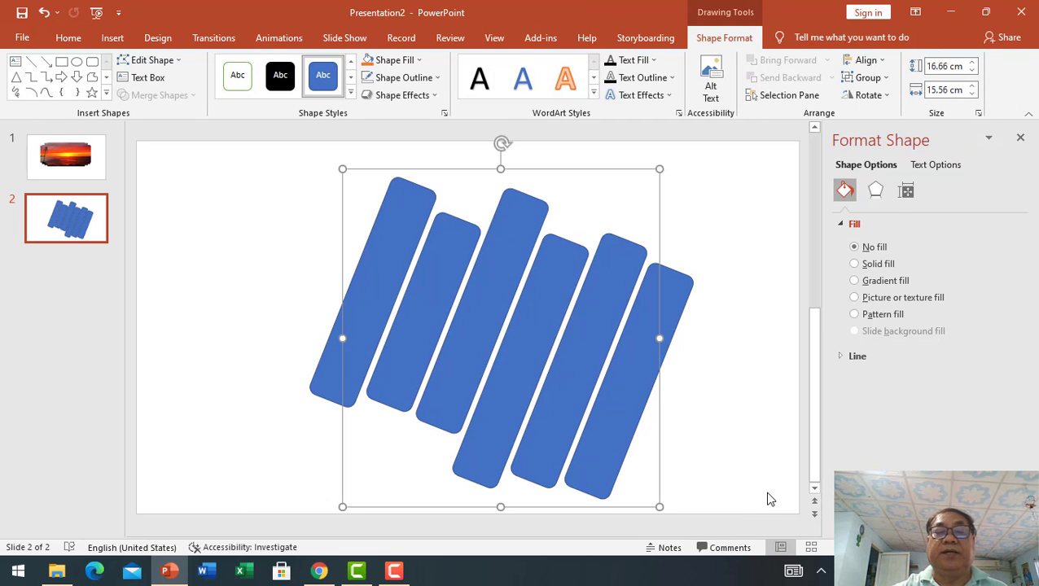
{"action": "left_click", "coordinate": [853, 297]}
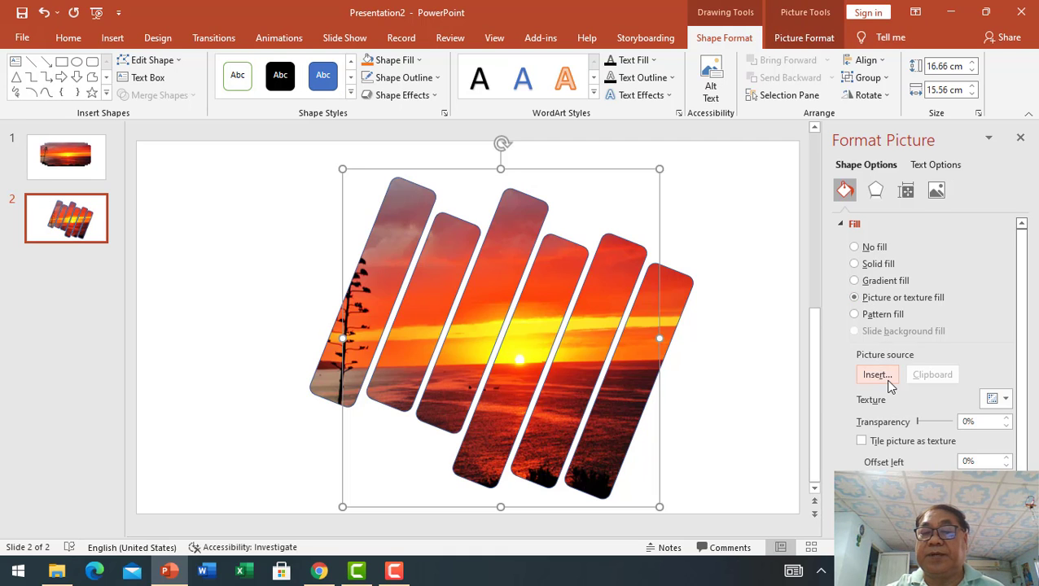
{"action": "left_click", "coordinate": [877, 374]}
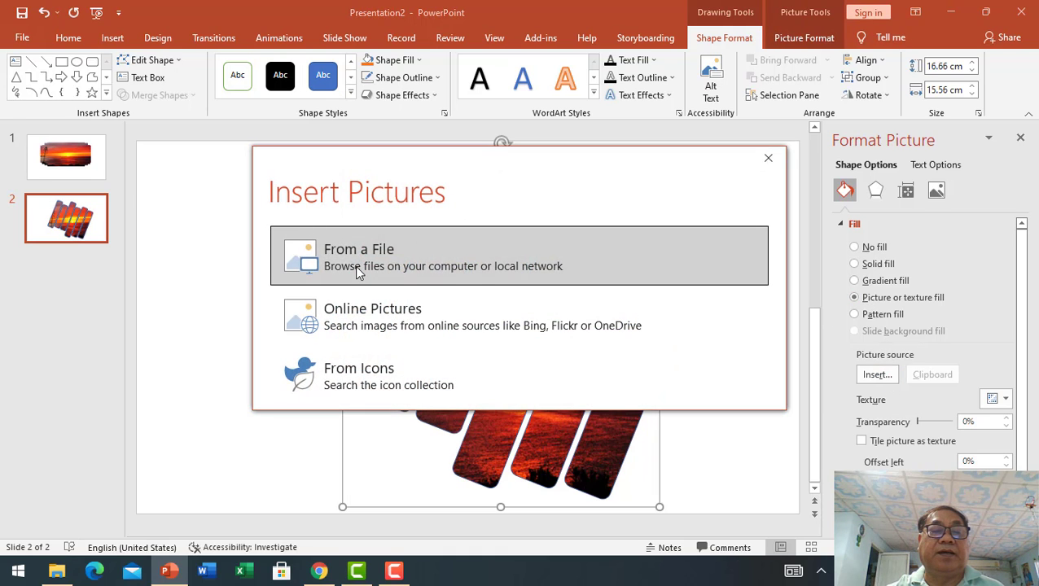
{"action": "left_click", "coordinate": [357, 265]}
{"action": "left_click", "coordinate": [215, 145]}
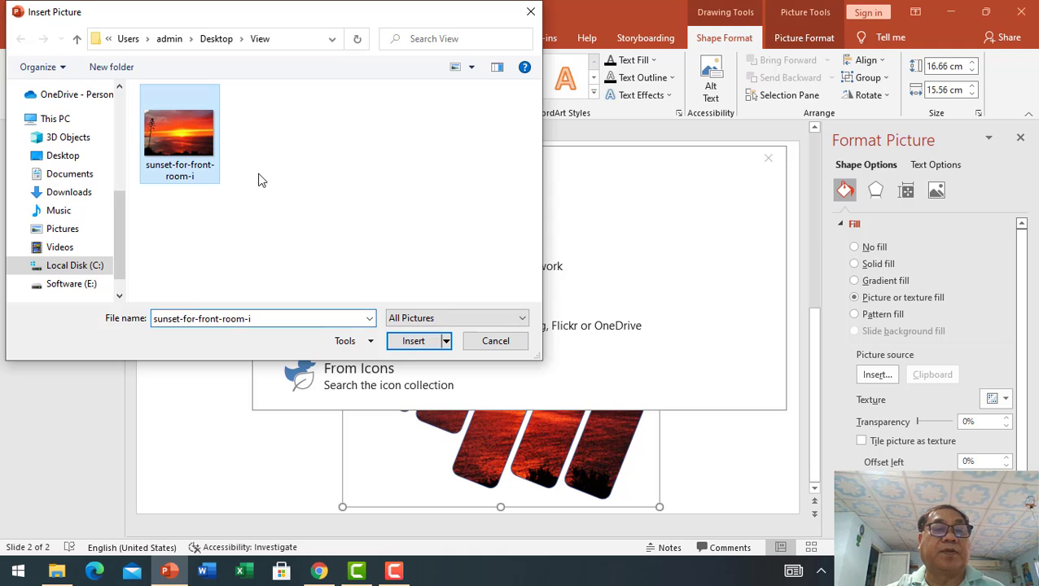
{"action": "left_click", "coordinate": [411, 342]}
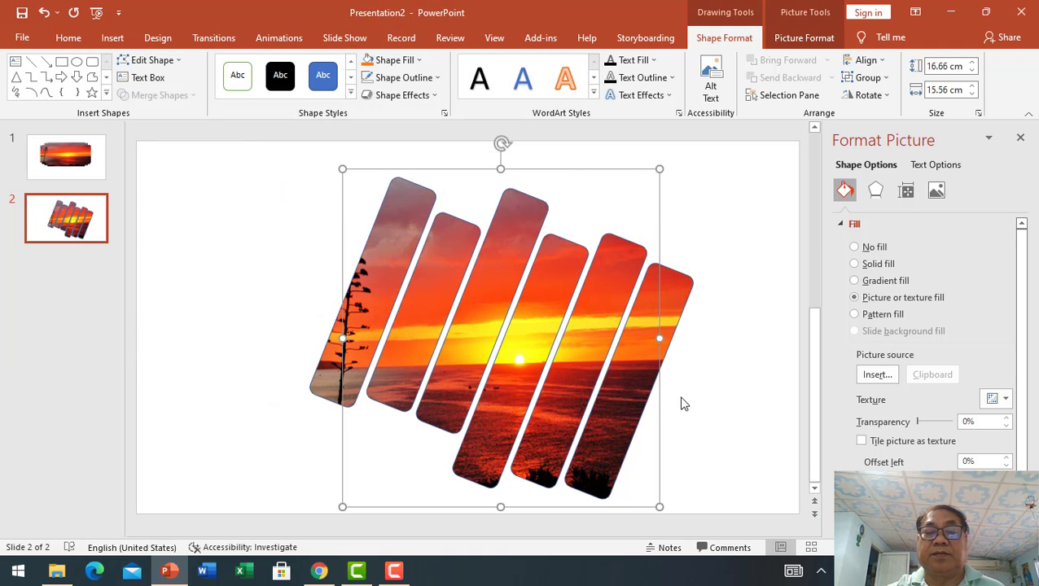
{"action": "left_click", "coordinate": [727, 405]}
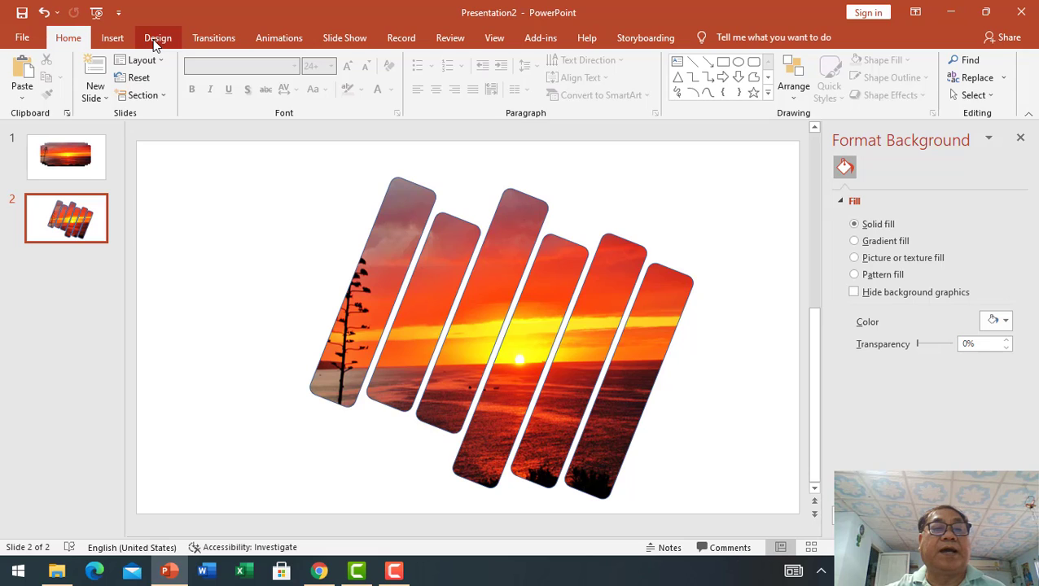
Set slide 2's background to an orange-red eyedropper-sampled from the sunset photo
{"action": "left_click", "coordinate": [153, 40]}
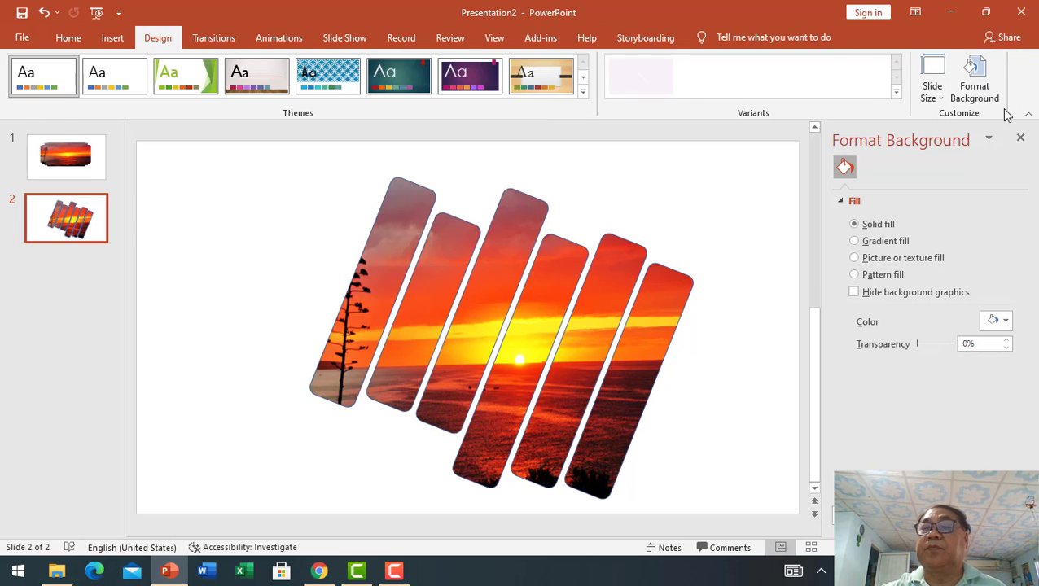
{"action": "left_click", "coordinate": [1003, 320]}
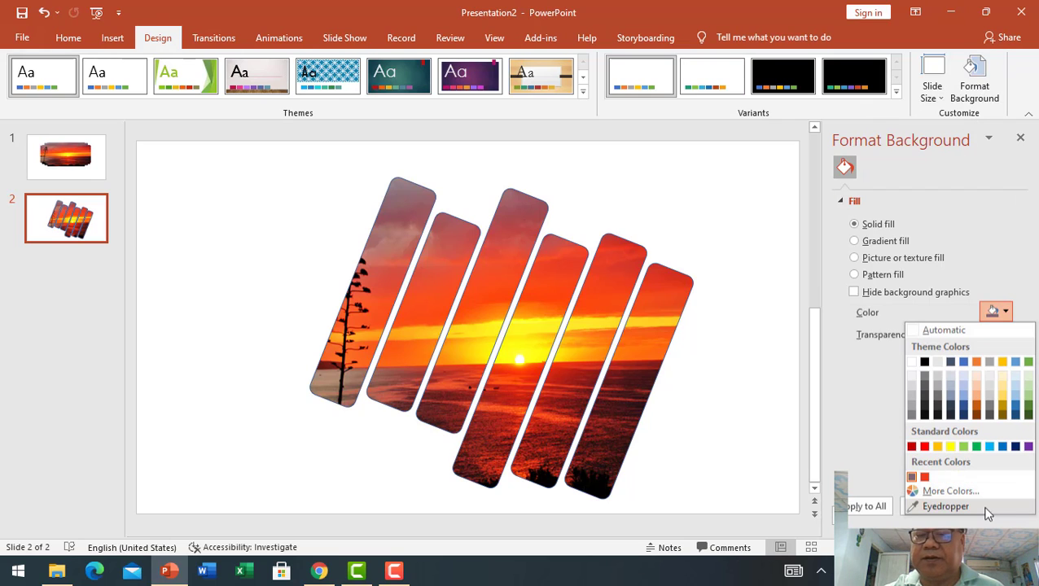
{"action": "left_click", "coordinate": [987, 512]}
{"action": "left_click", "coordinate": [666, 291]}
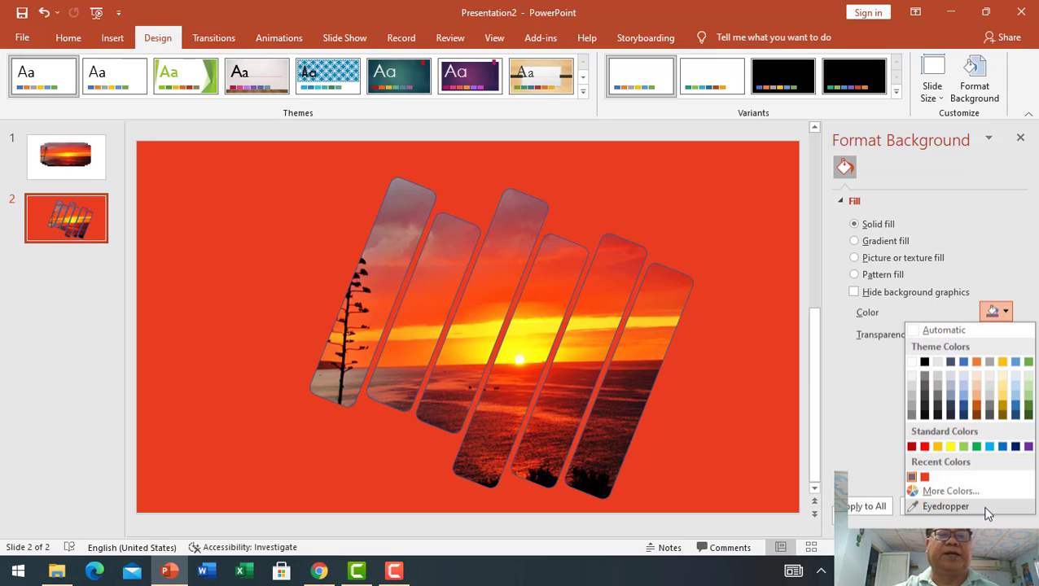
{"action": "left_click", "coordinate": [66, 154]}
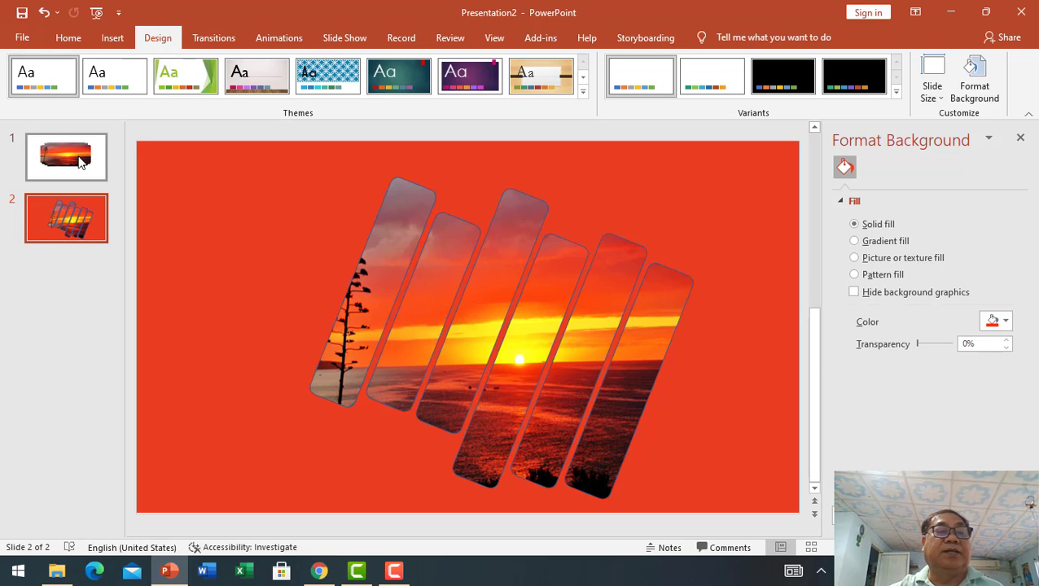
On slide 1, set the background to a mauve sampled from the sunset photo
{"action": "left_click", "coordinate": [66, 154]}
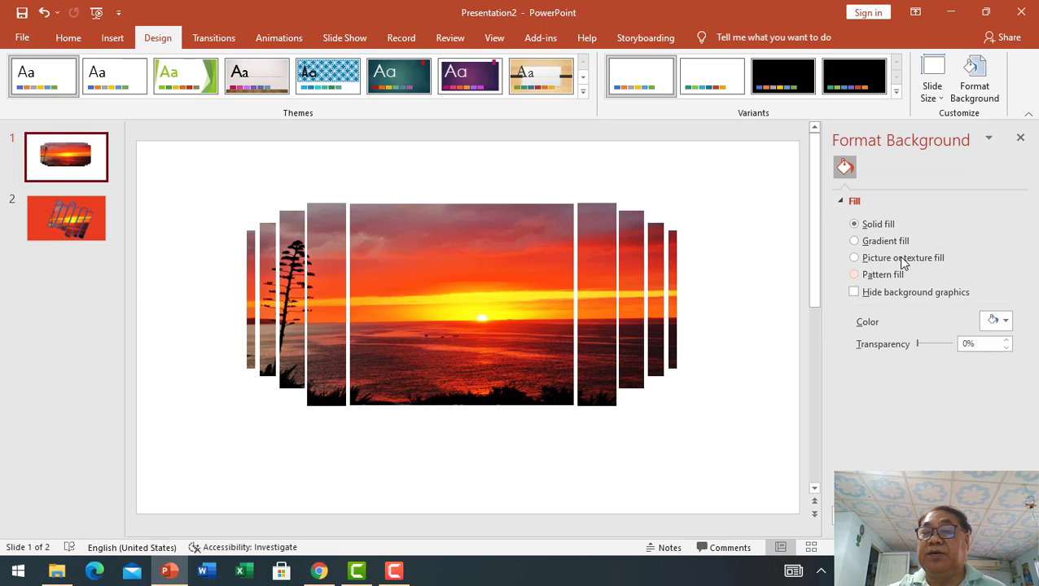
{"action": "left_click", "coordinate": [994, 319]}
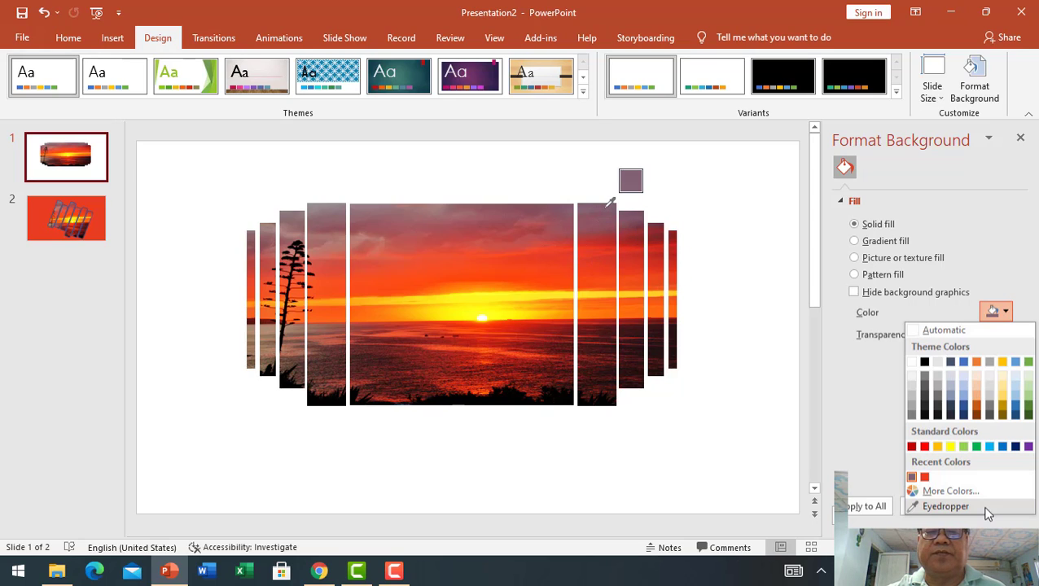
{"action": "left_click", "coordinate": [606, 204]}
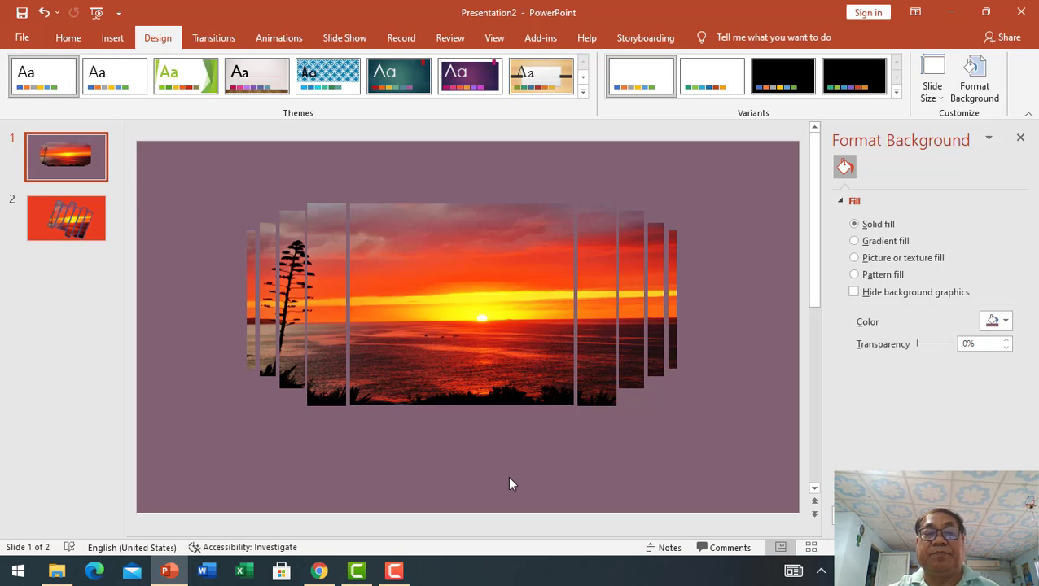
Return to slide 2 to view the sunset-filled bars on orange-red
{"action": "left_click", "coordinate": [76, 218]}
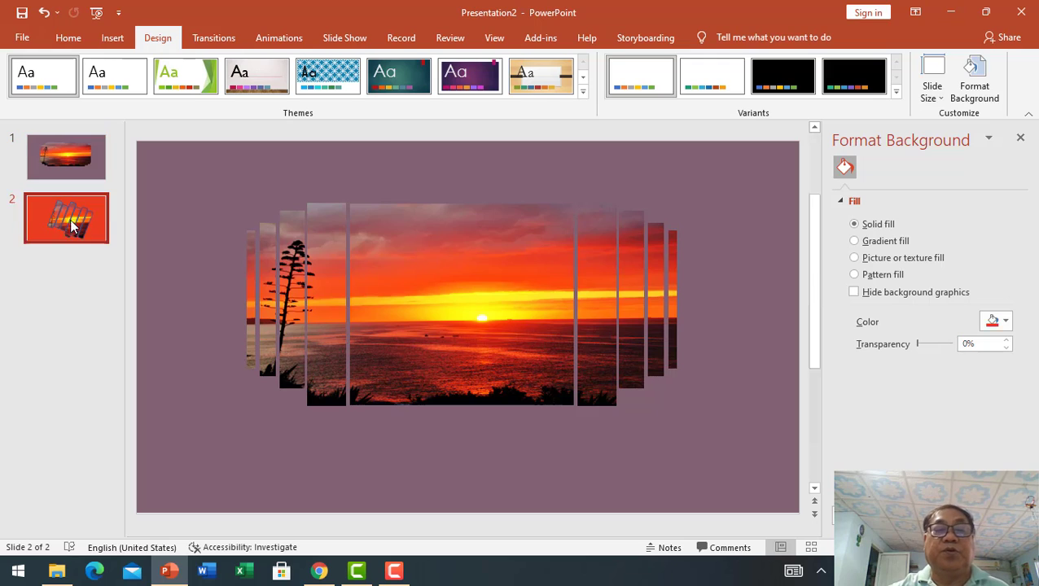